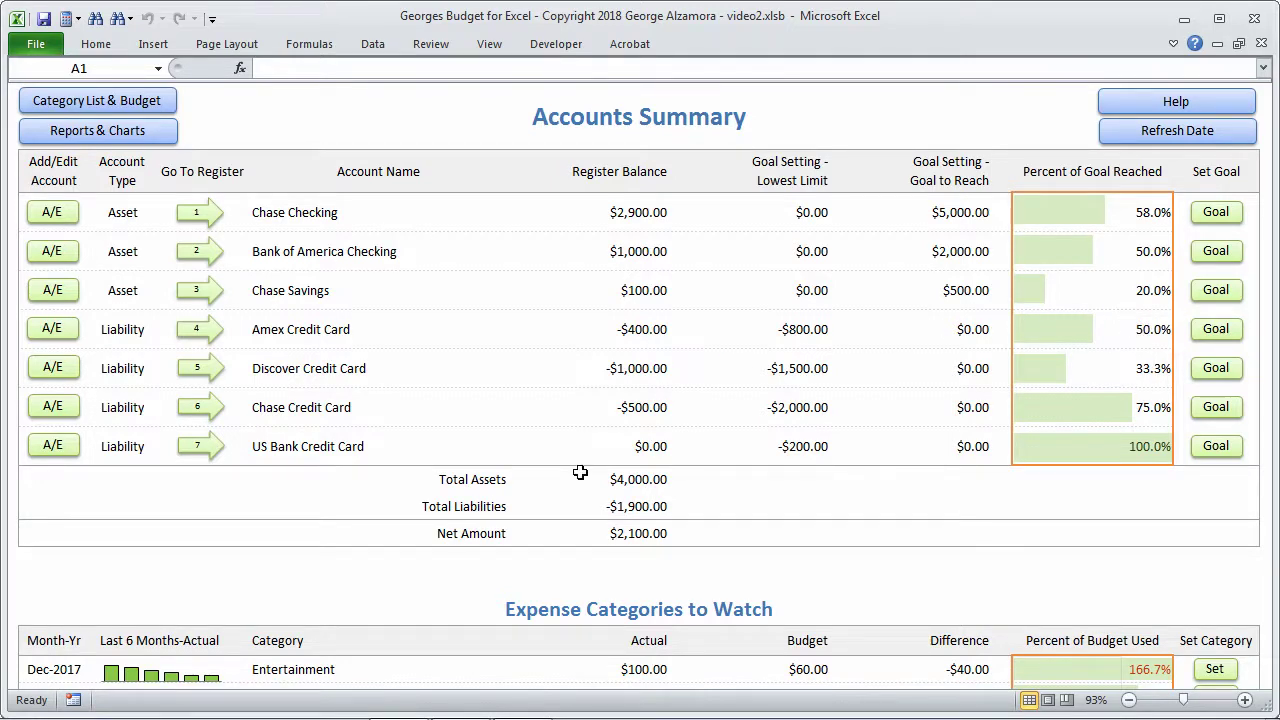
Browse the category list for the Entertainment watch row, then cancel without changing it.
{"action": "scroll", "coordinate": [580, 472], "scroll_direction": "down", "scroll_amount": 5}
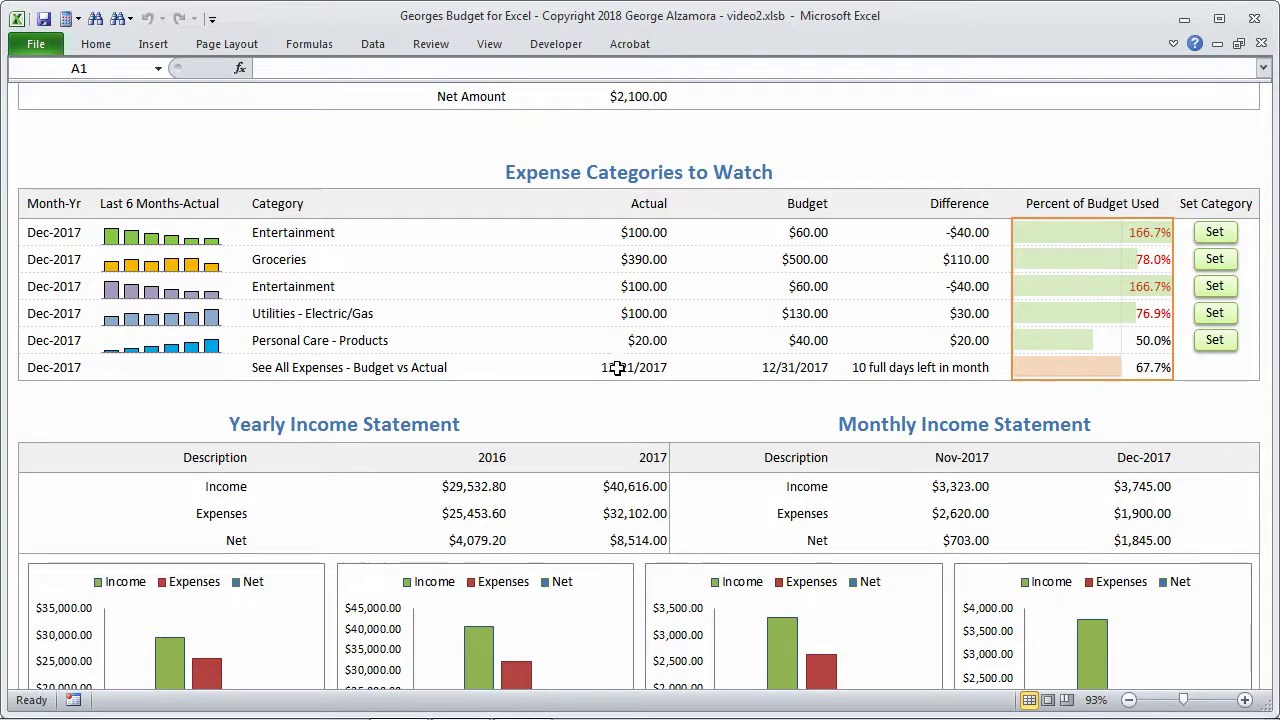
{"action": "left_click", "coordinate": [1214, 233]}
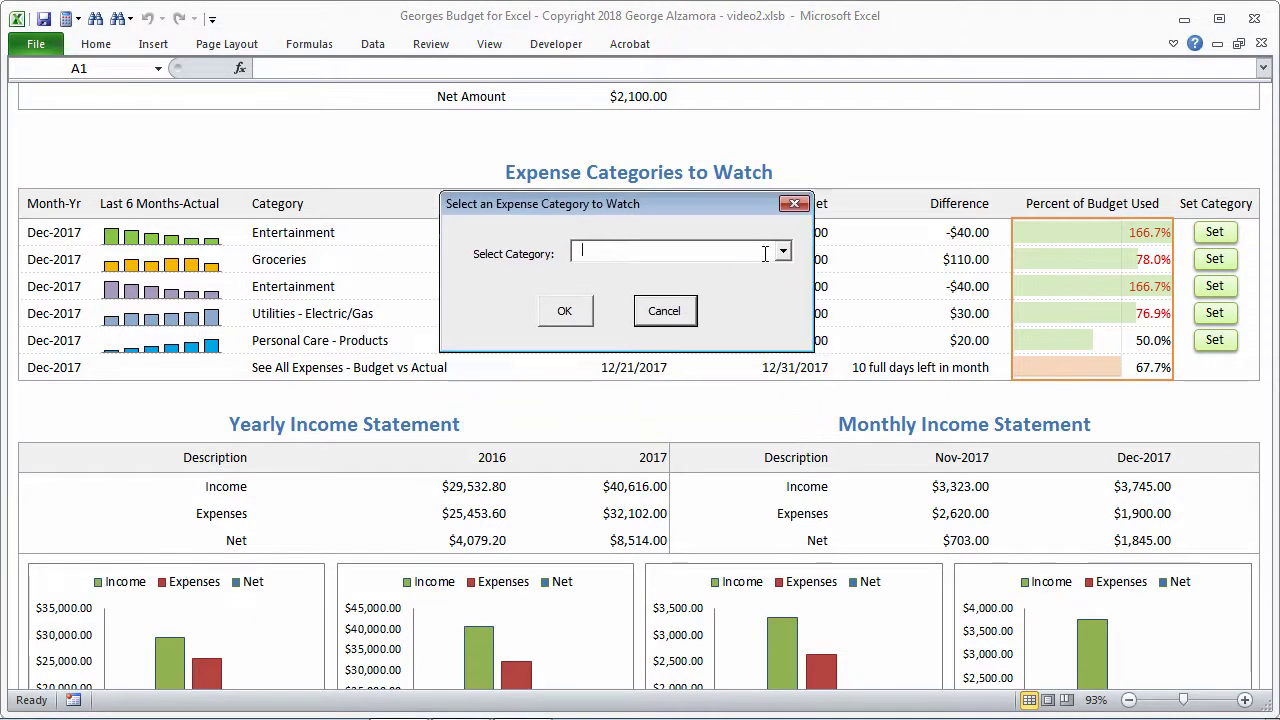
{"action": "left_click", "coordinate": [783, 252]}
{"action": "scroll", "coordinate": [784, 282], "scroll_direction": "down", "scroll_amount": 4}
{"action": "scroll", "coordinate": [784, 282], "scroll_direction": "up", "scroll_amount": 4}
{"action": "left_click", "coordinate": [729, 230]}
{"action": "left_click", "coordinate": [663, 309]}
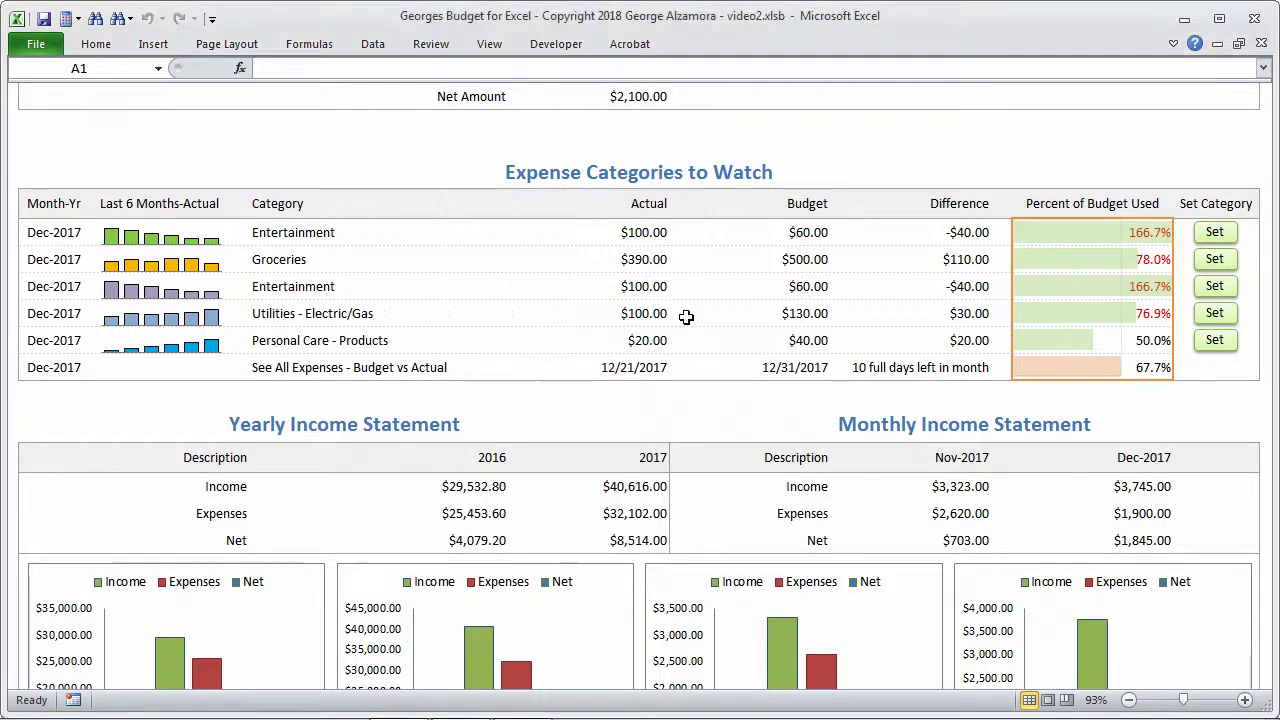
Scroll down to the Restaurants/Dining Category Report and Chart and its Totals row.
{"action": "scroll", "coordinate": [686, 316], "scroll_direction": "down", "scroll_amount": 3}
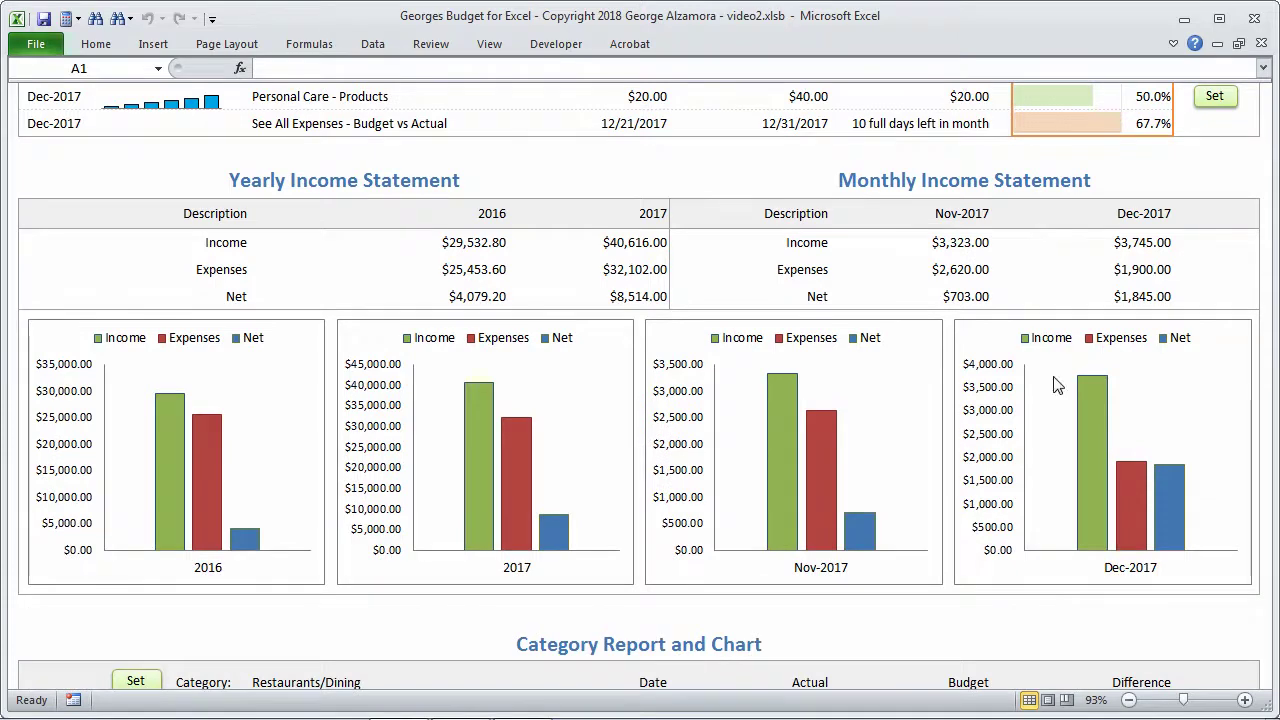
{"action": "scroll", "coordinate": [1198, 362], "scroll_direction": "down", "scroll_amount": 1}
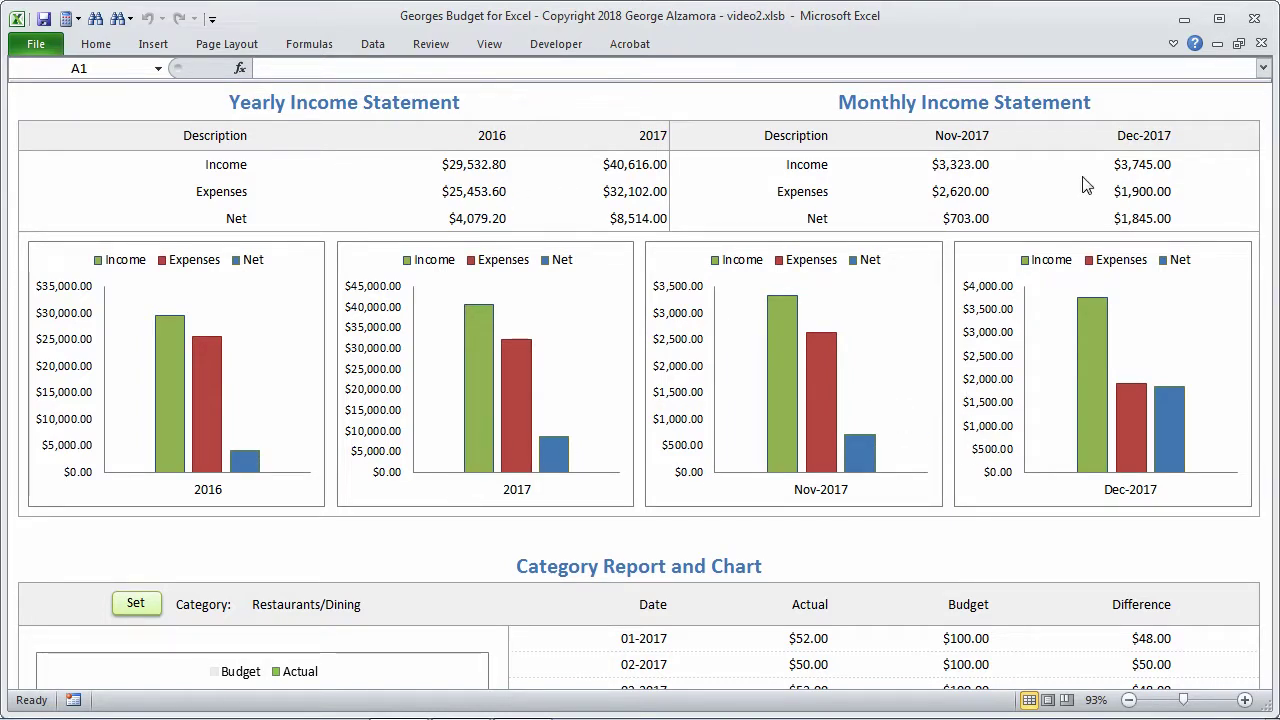
{"action": "scroll", "coordinate": [718, 478], "scroll_direction": "down", "scroll_amount": 3}
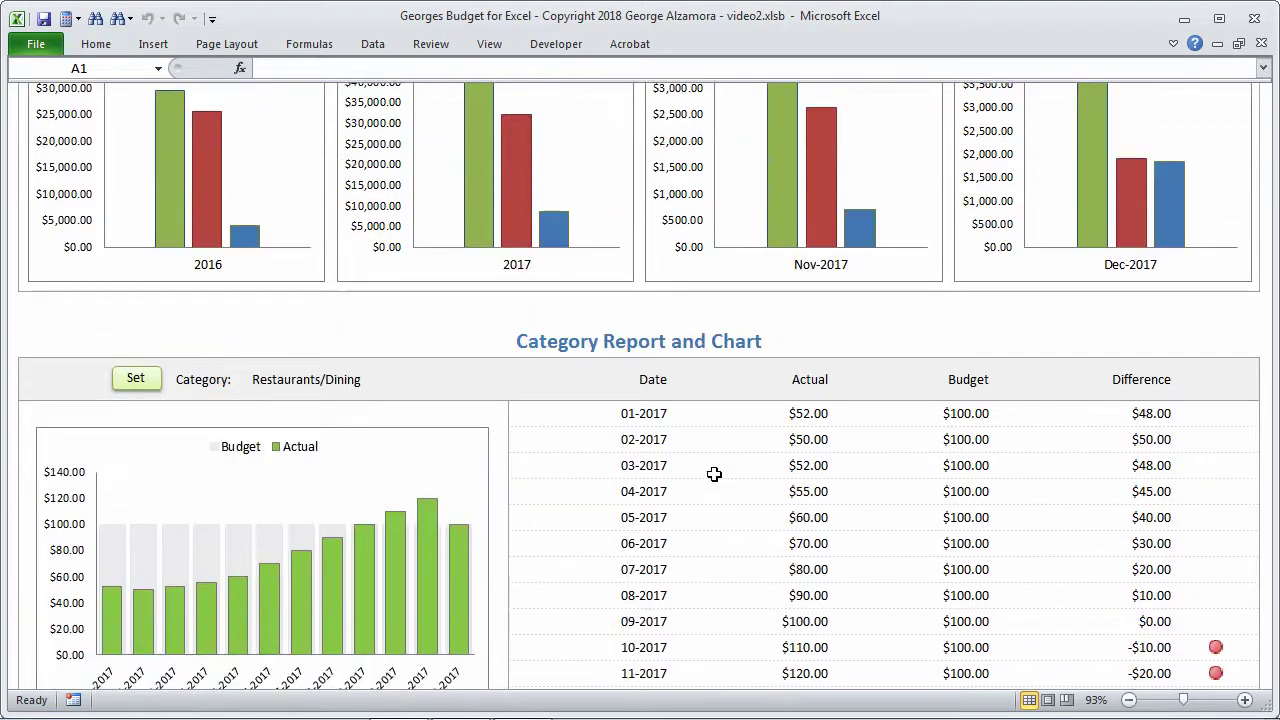
{"action": "scroll", "coordinate": [714, 474], "scroll_direction": "down", "scroll_amount": 3}
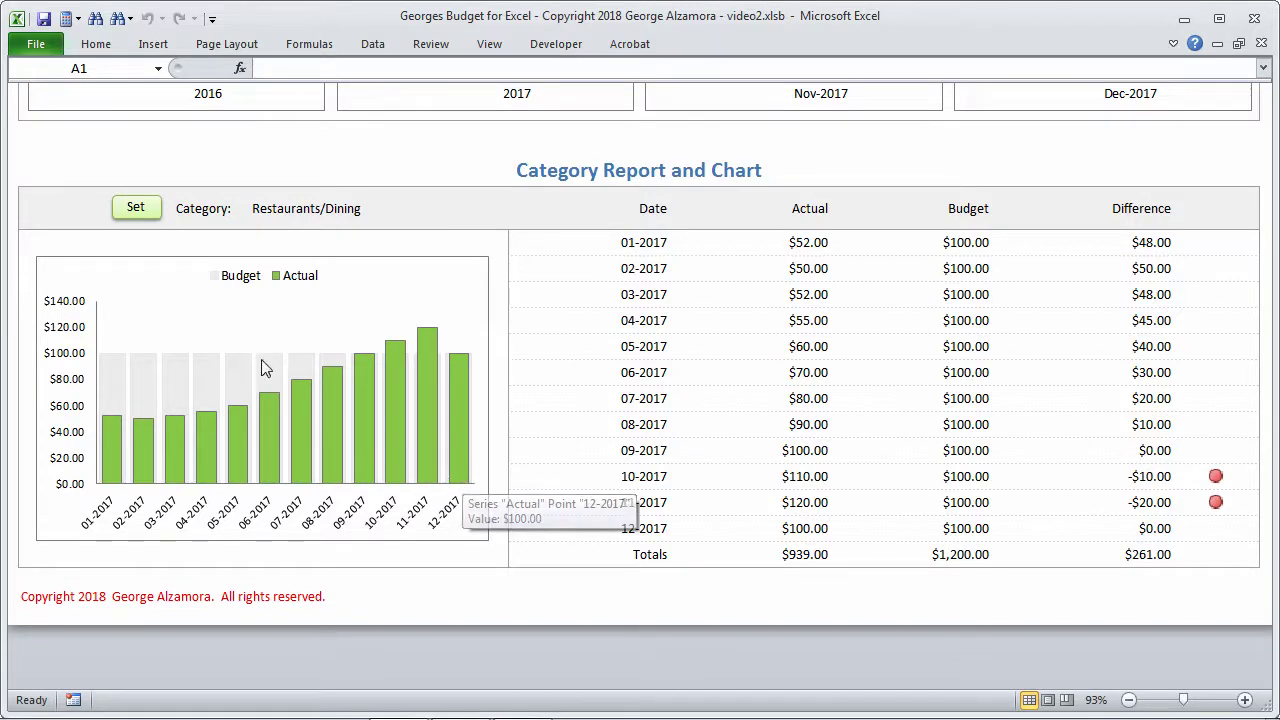
{"action": "left_click", "coordinate": [149, 209]}
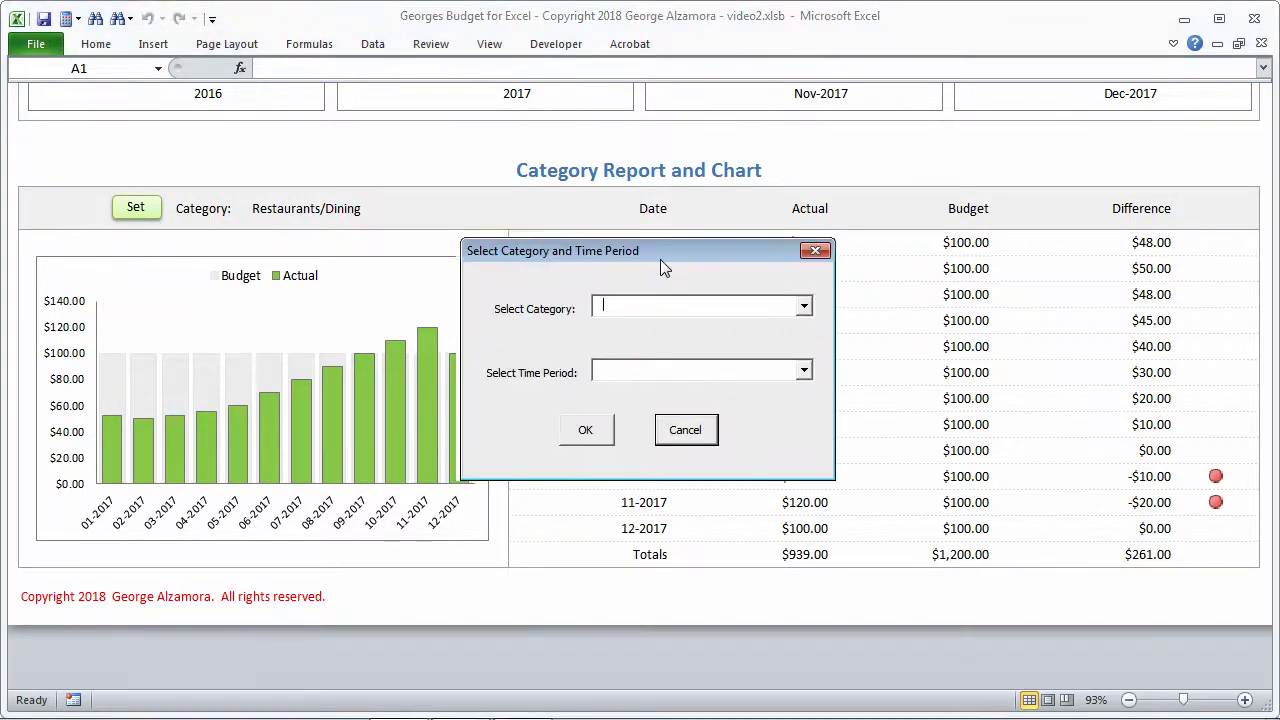
{"action": "left_click", "coordinate": [884, 299]}
{"action": "scroll", "coordinate": [893, 345], "scroll_direction": "down", "scroll_amount": 3}
{"action": "scroll", "coordinate": [893, 345], "scroll_direction": "down", "scroll_amount": 10}
{"action": "scroll", "coordinate": [893, 345], "scroll_direction": "up", "scroll_amount": 15}
{"action": "left_click", "coordinate": [858, 279]}
{"action": "left_click", "coordinate": [885, 361]}
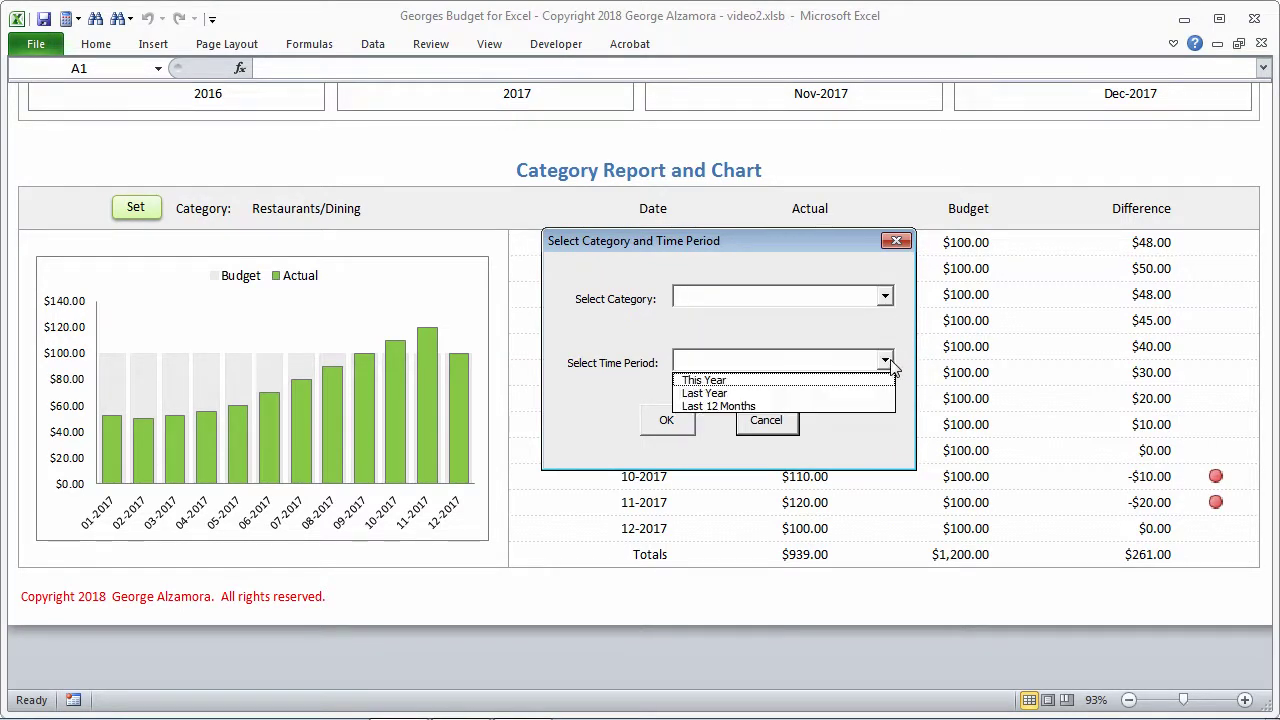
{"action": "left_click", "coordinate": [886, 362]}
{"action": "left_click", "coordinate": [783, 424]}
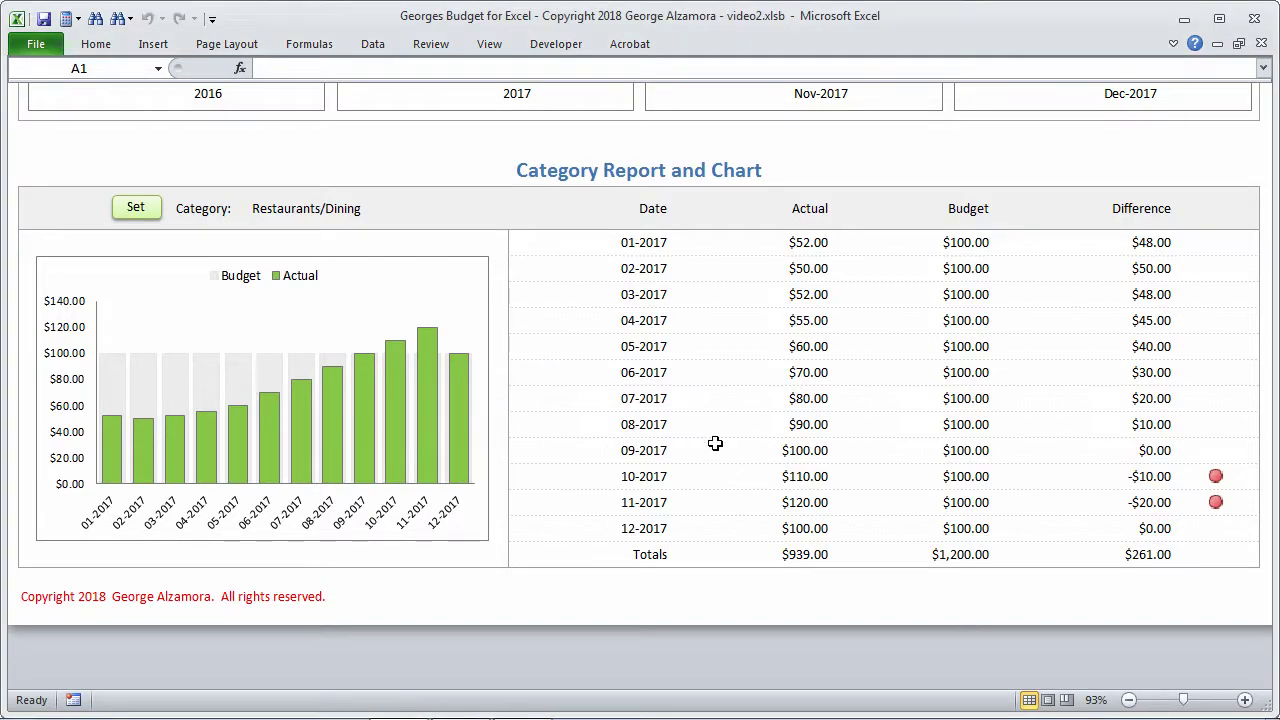
From the top of the sheet, set a custom 33% zoom to see the whole dashboard.
{"action": "scroll", "coordinate": [701, 439], "scroll_direction": "up", "scroll_amount": 10}
{"action": "scroll", "coordinate": [702, 436], "scroll_direction": "up", "scroll_amount": 3}
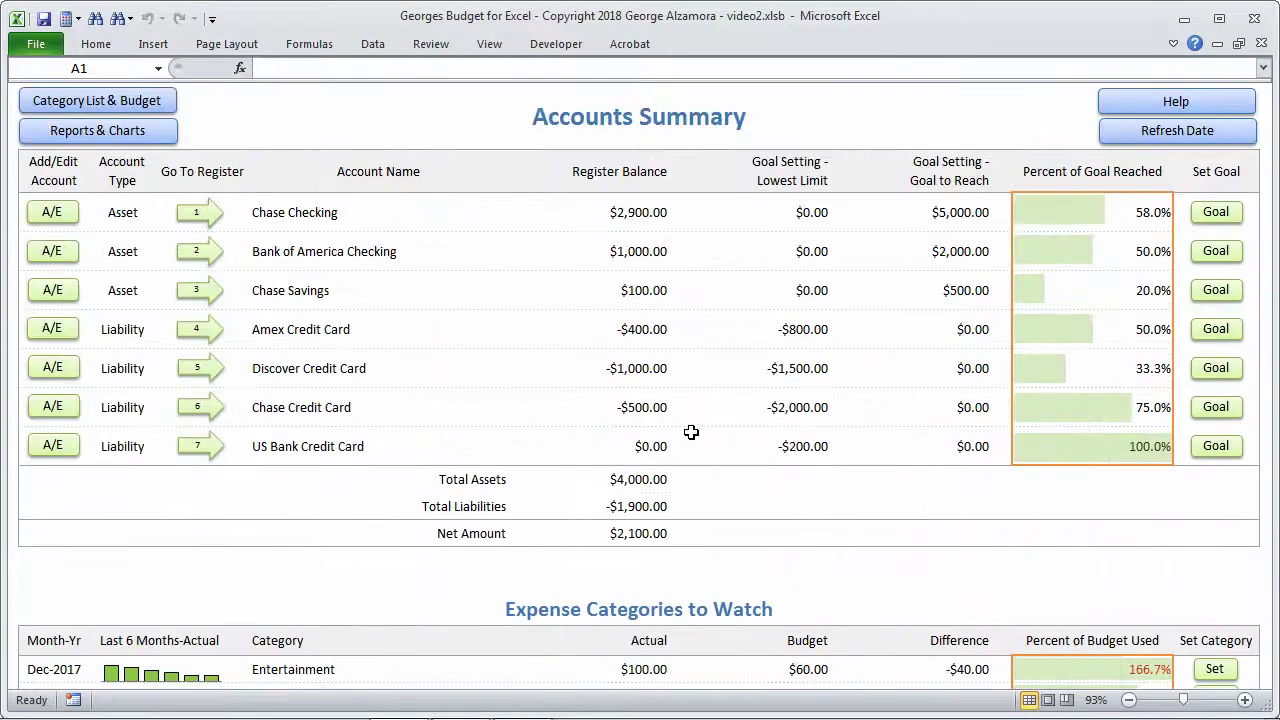
{"action": "left_click", "coordinate": [1096, 700]}
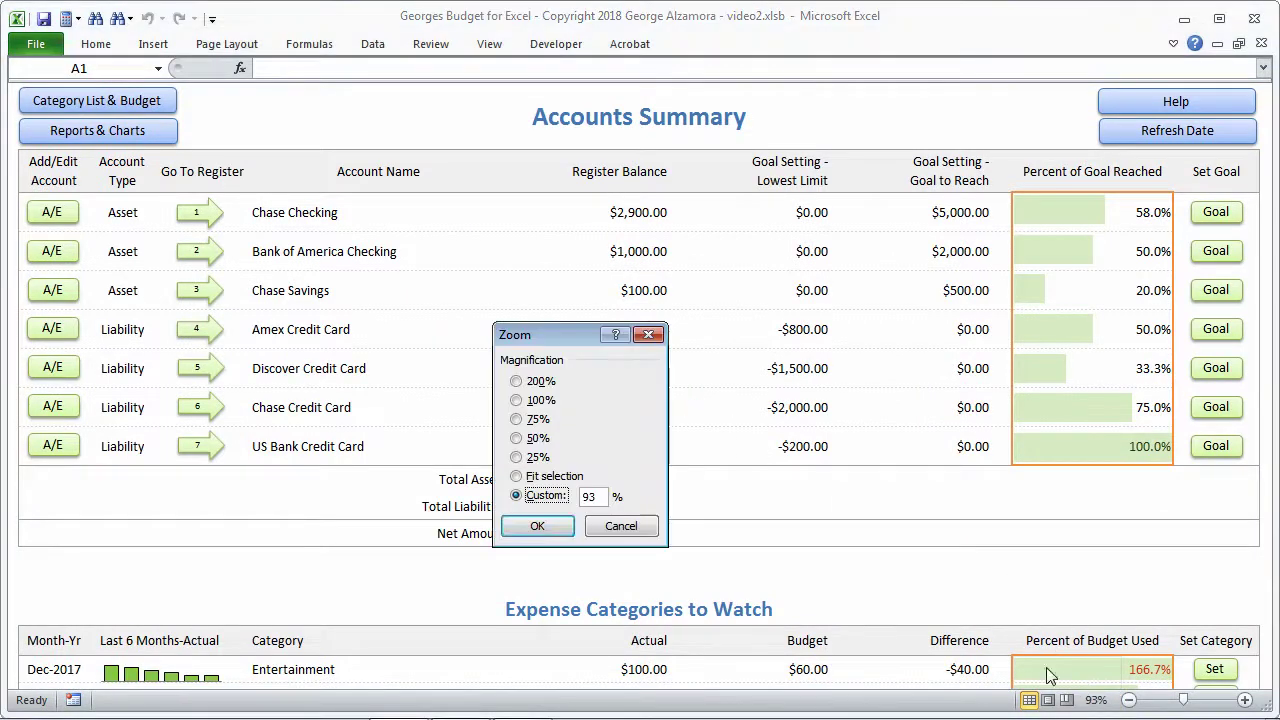
{"action": "left_click", "coordinate": [533, 496]}
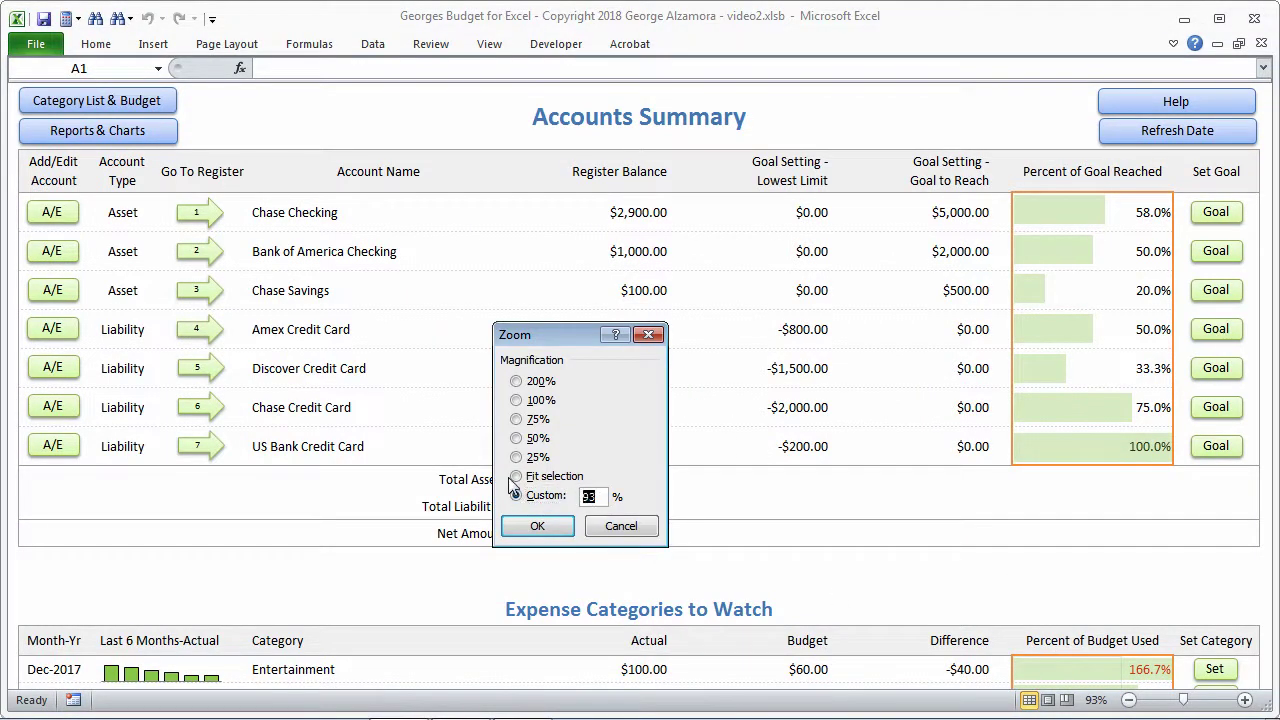
{"action": "type", "text": "33"}
{"action": "key", "text": "Return"}
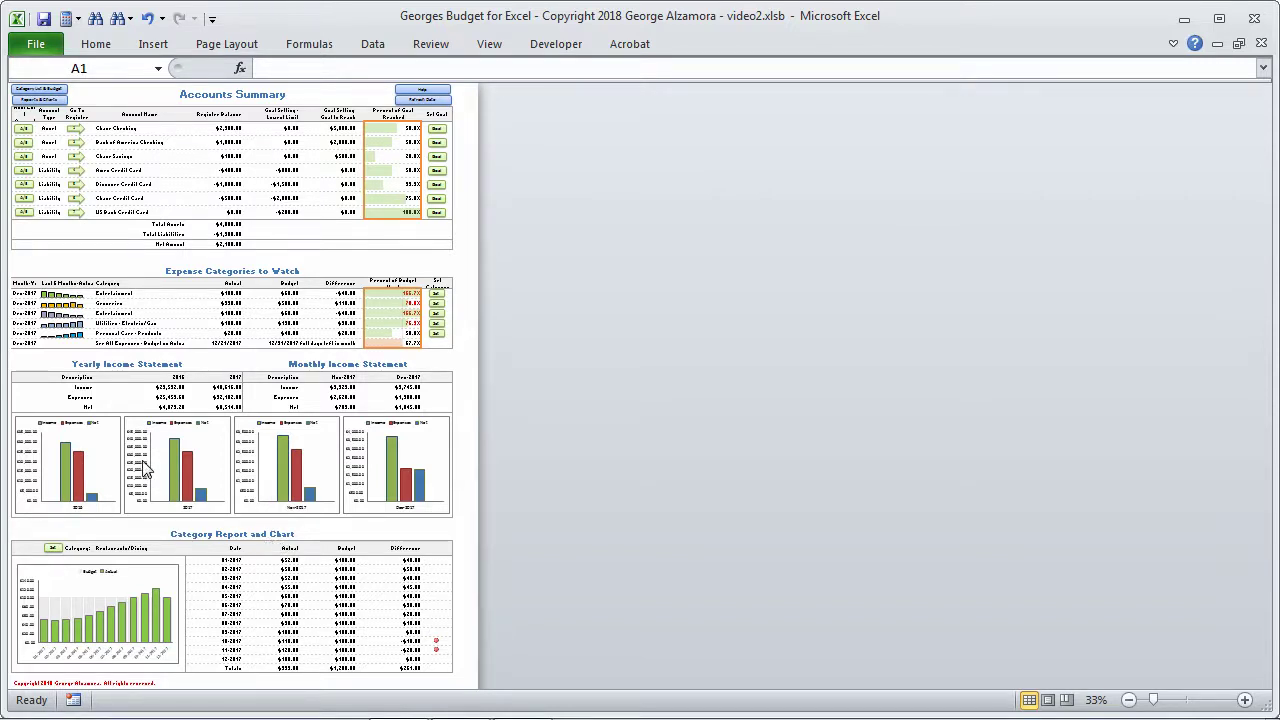
Set the zoom back to Fit selection on the Accounts Summary.
{"action": "left_click", "coordinate": [1100, 700]}
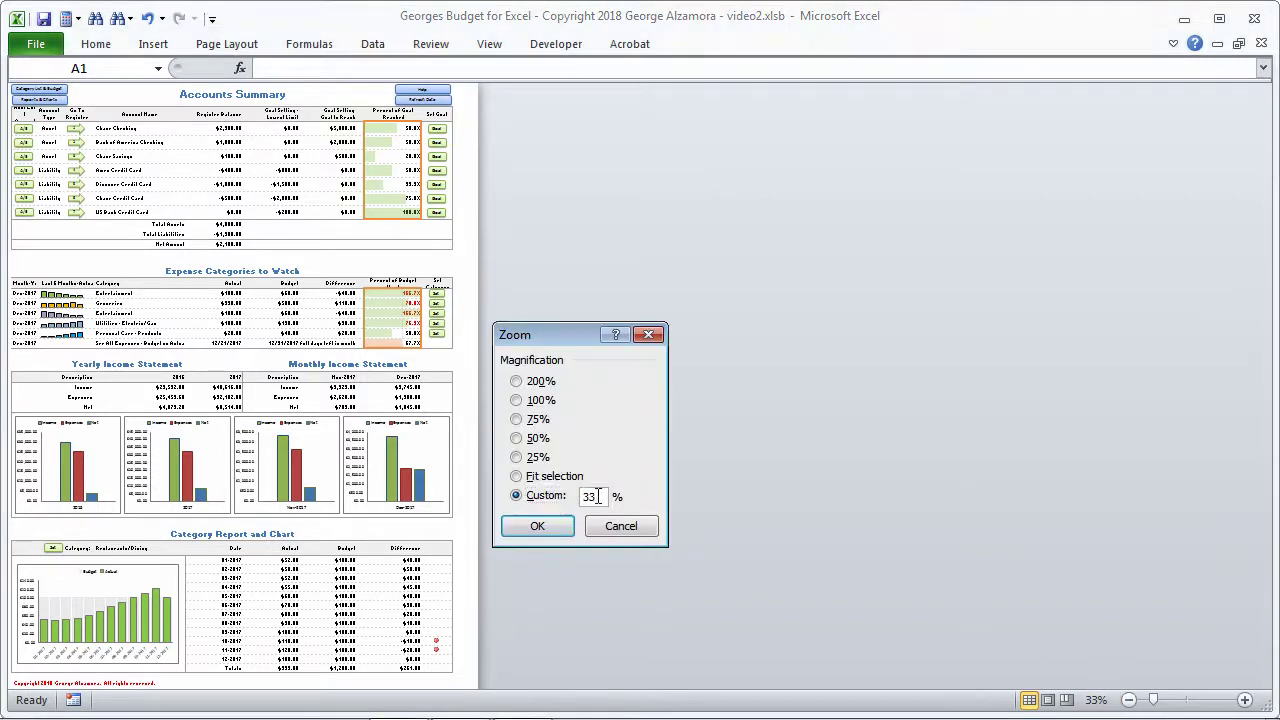
{"action": "left_click", "coordinate": [510, 475]}
{"action": "key", "text": "Return"}
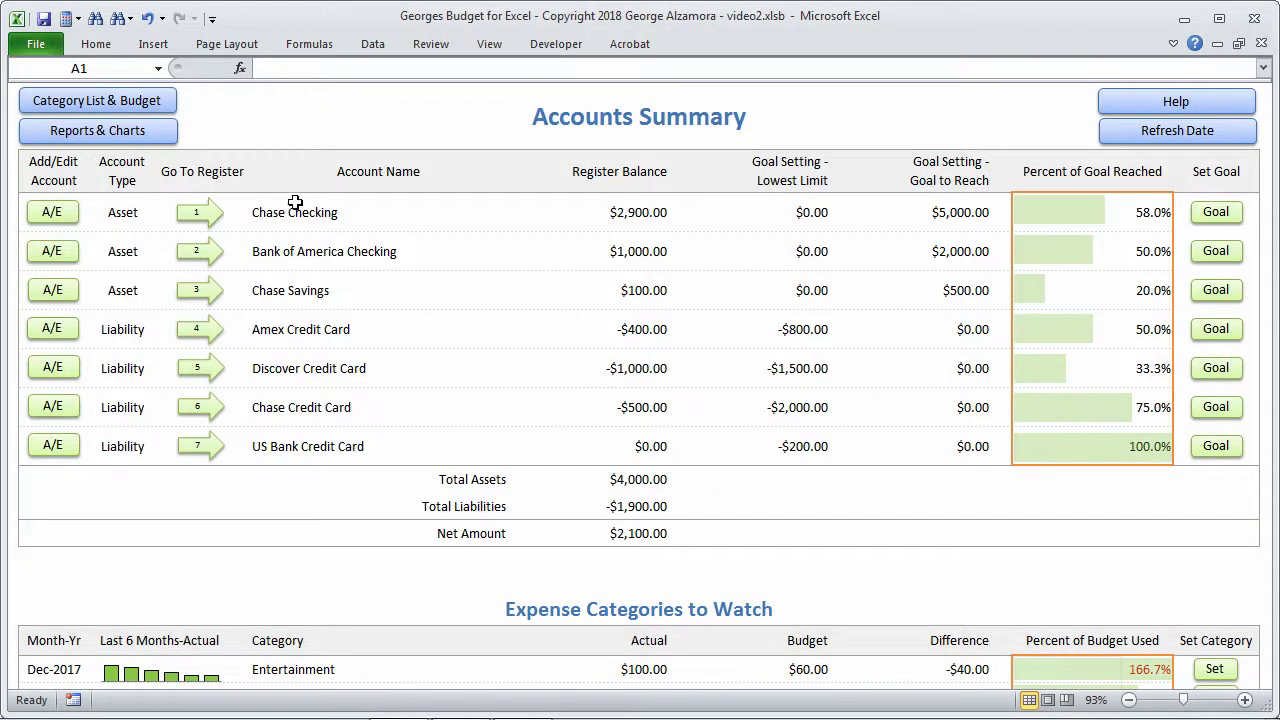
Open the Chase Checking register and insert a new row dated 12/15/2017.
{"action": "left_click", "coordinate": [219, 213]}
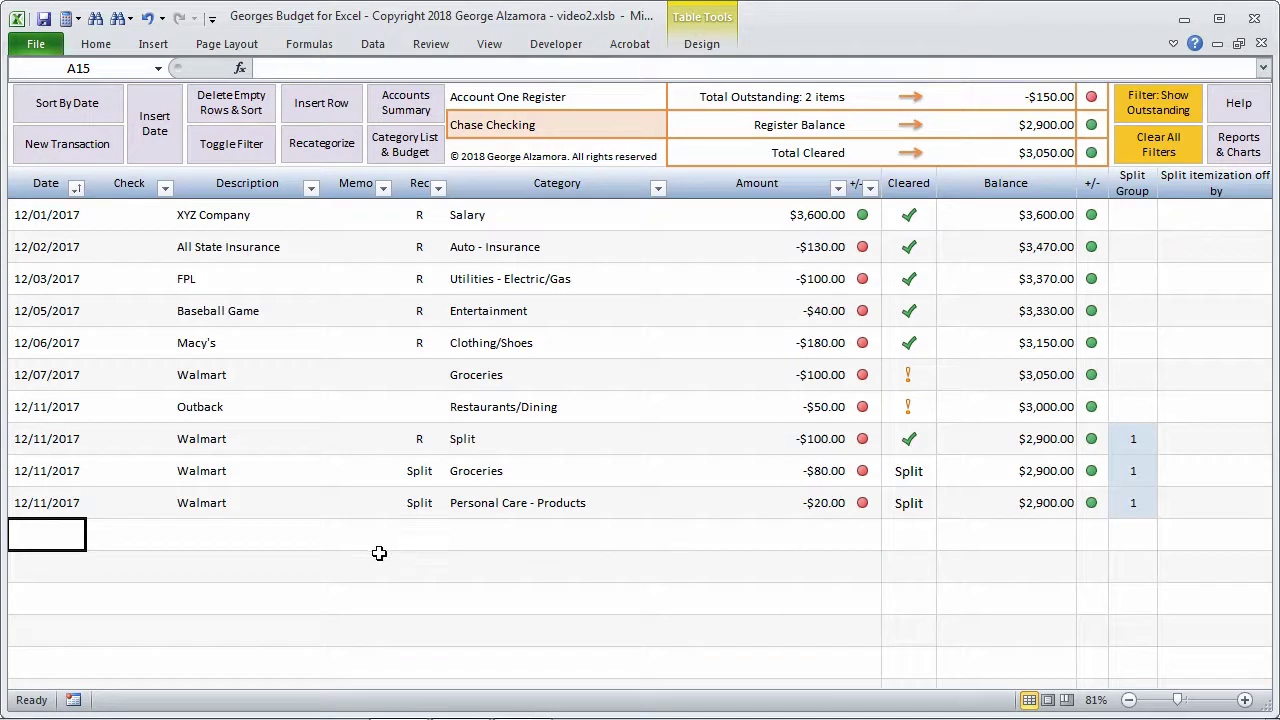
{"action": "left_click", "coordinate": [147, 158]}
{"action": "left_click", "coordinate": [600, 392]}
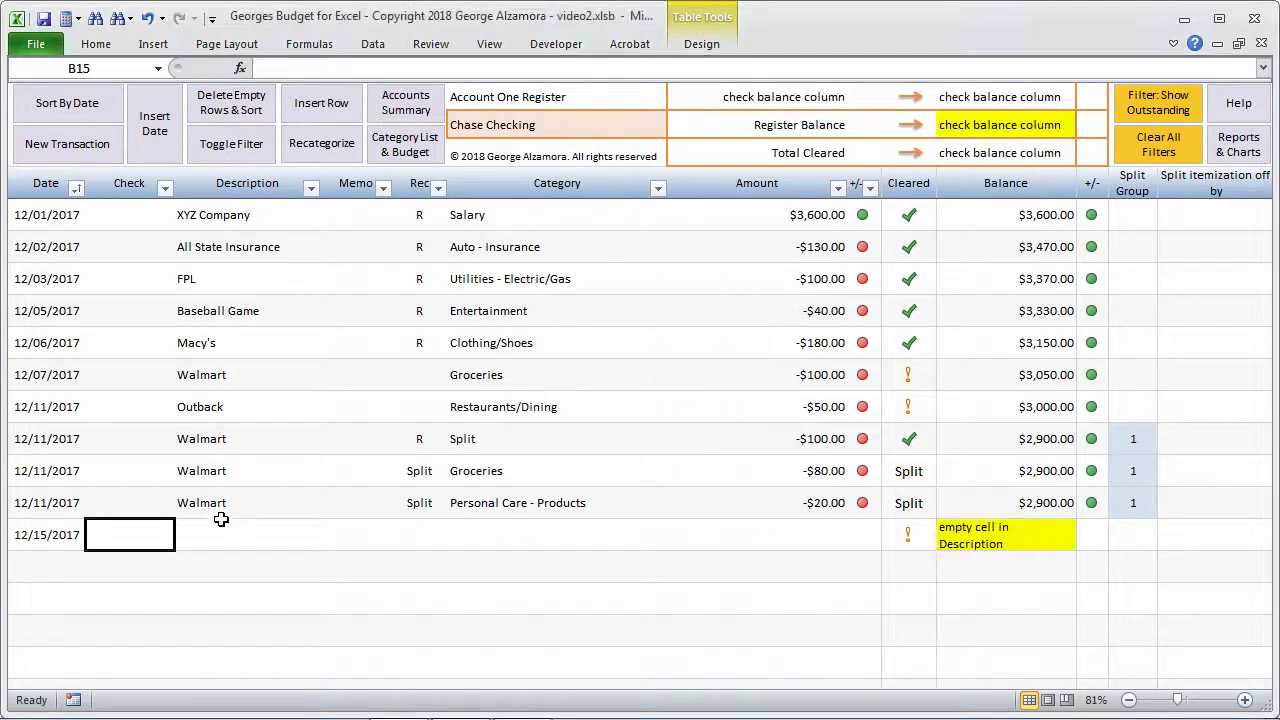
Abandon the half-typed description and delete the 12/15/2017 trial date.
{"action": "type", "text": "w"}
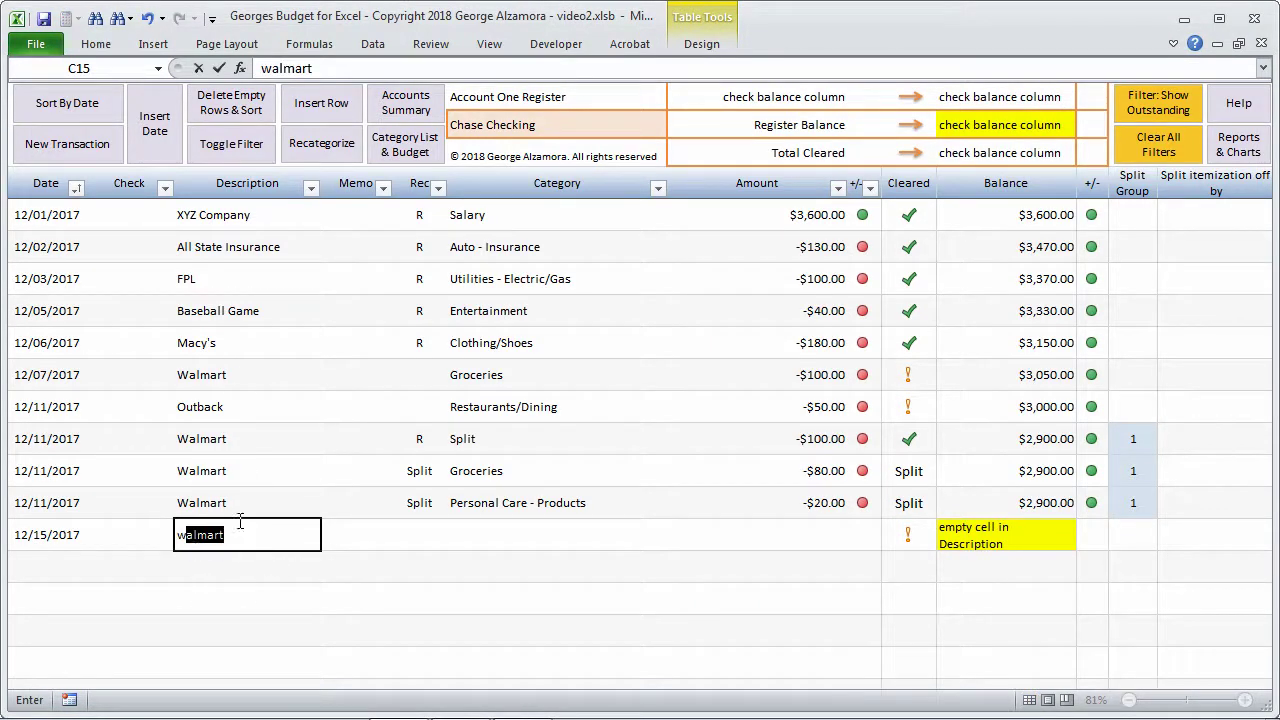
{"action": "key", "text": "Escape"}
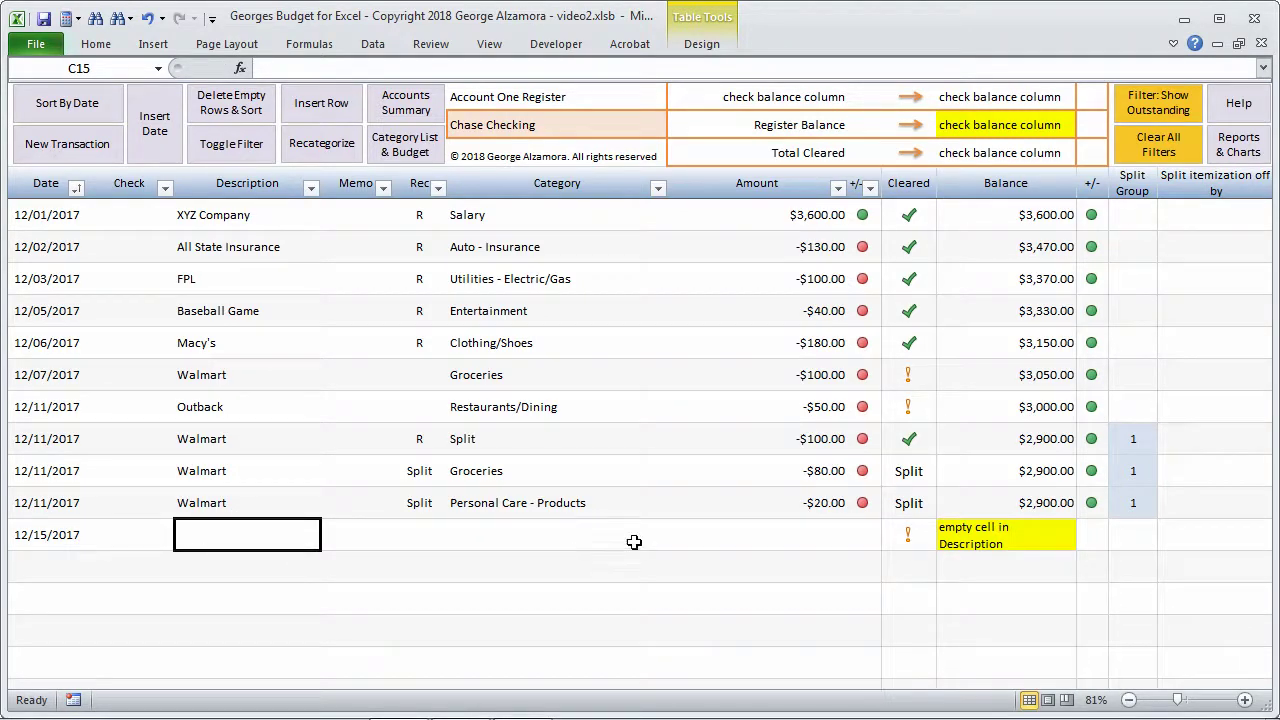
{"action": "key", "text": "Left"}
{"action": "key", "text": "Left"}
{"action": "key", "text": "Delete"}
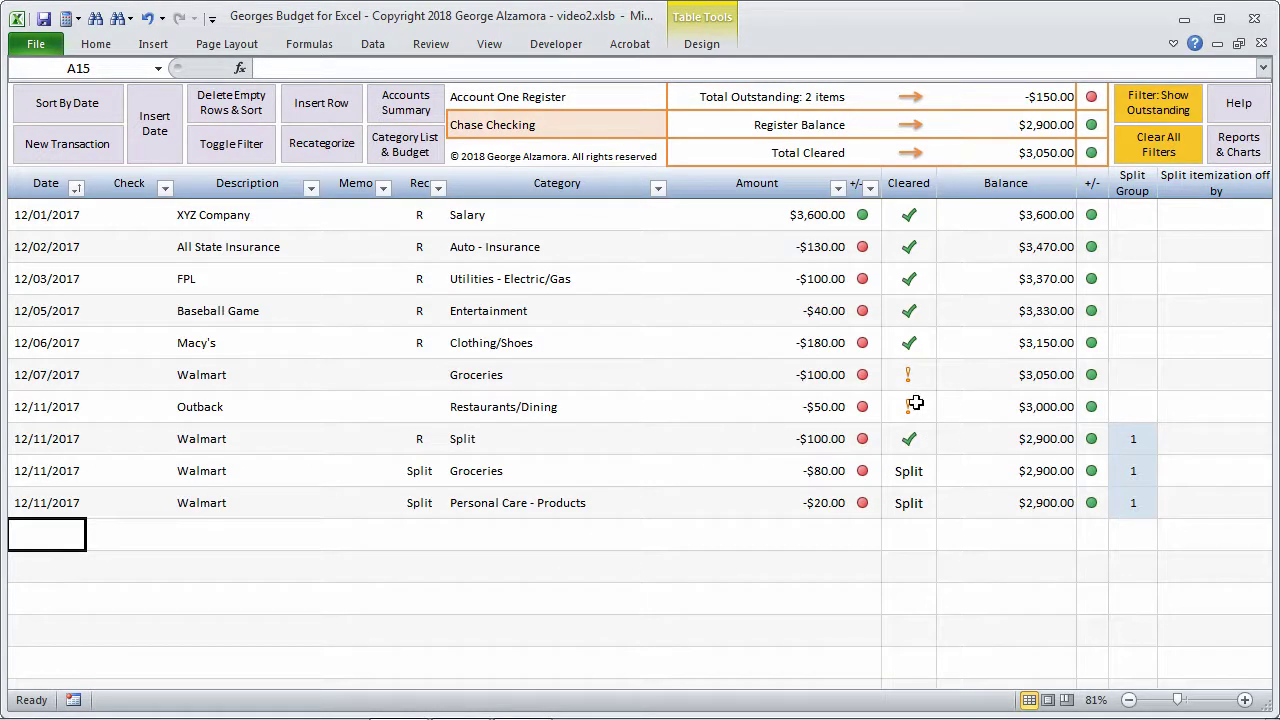
{"action": "left_click", "coordinate": [427, 371]}
{"action": "left_click", "coordinate": [456, 381]}
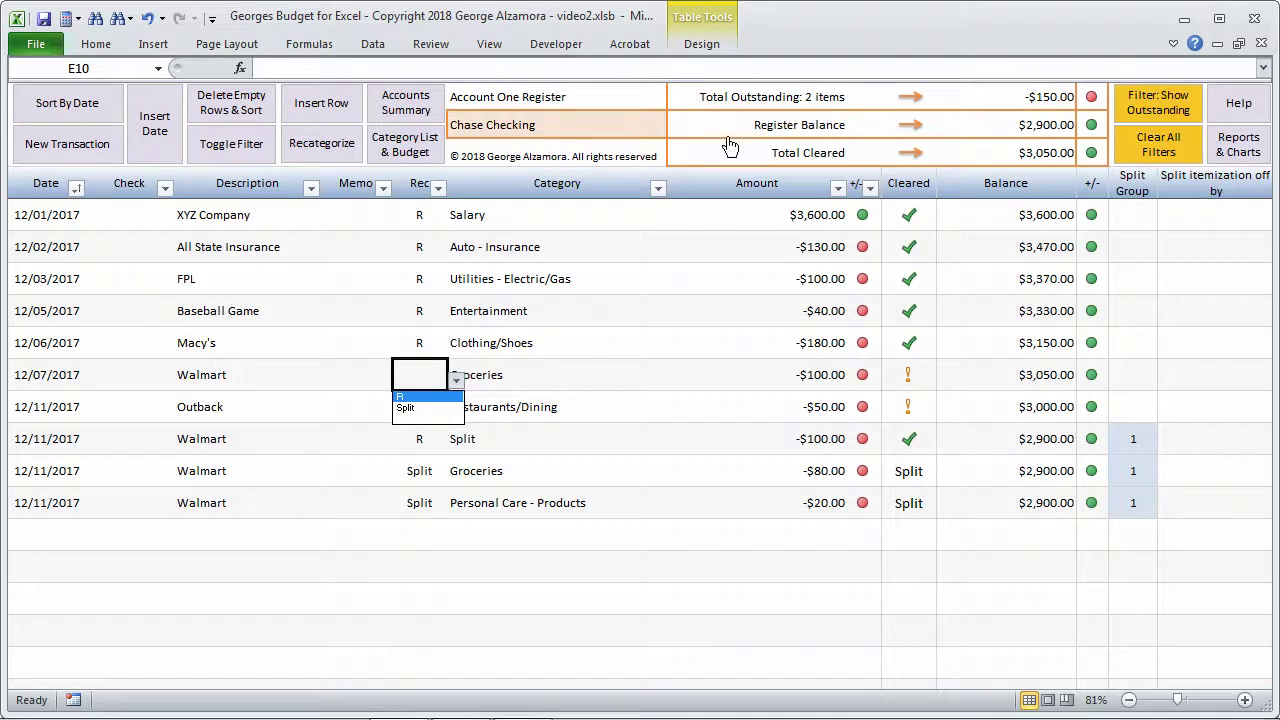
{"action": "left_click", "coordinate": [429, 399]}
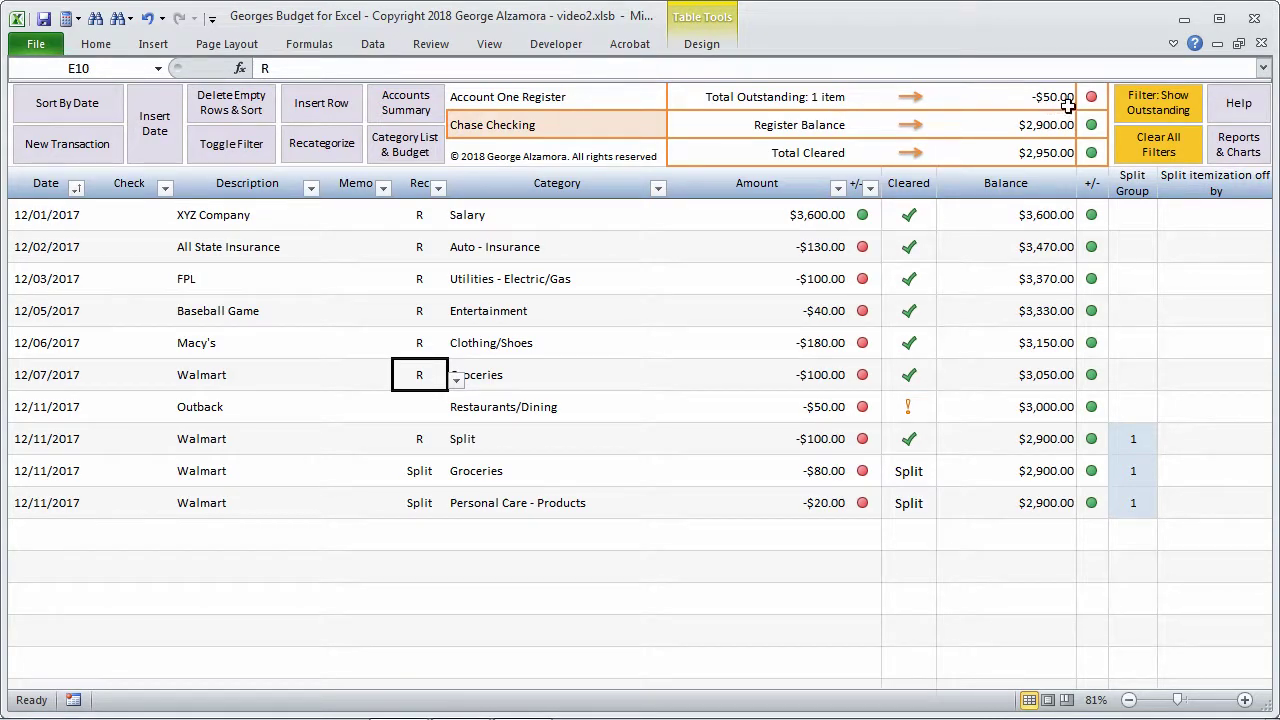
{"action": "left_click_drag", "start_coordinate": [92, 405], "coordinate": [803, 413]}
{"action": "left_click", "coordinate": [59, 528]}
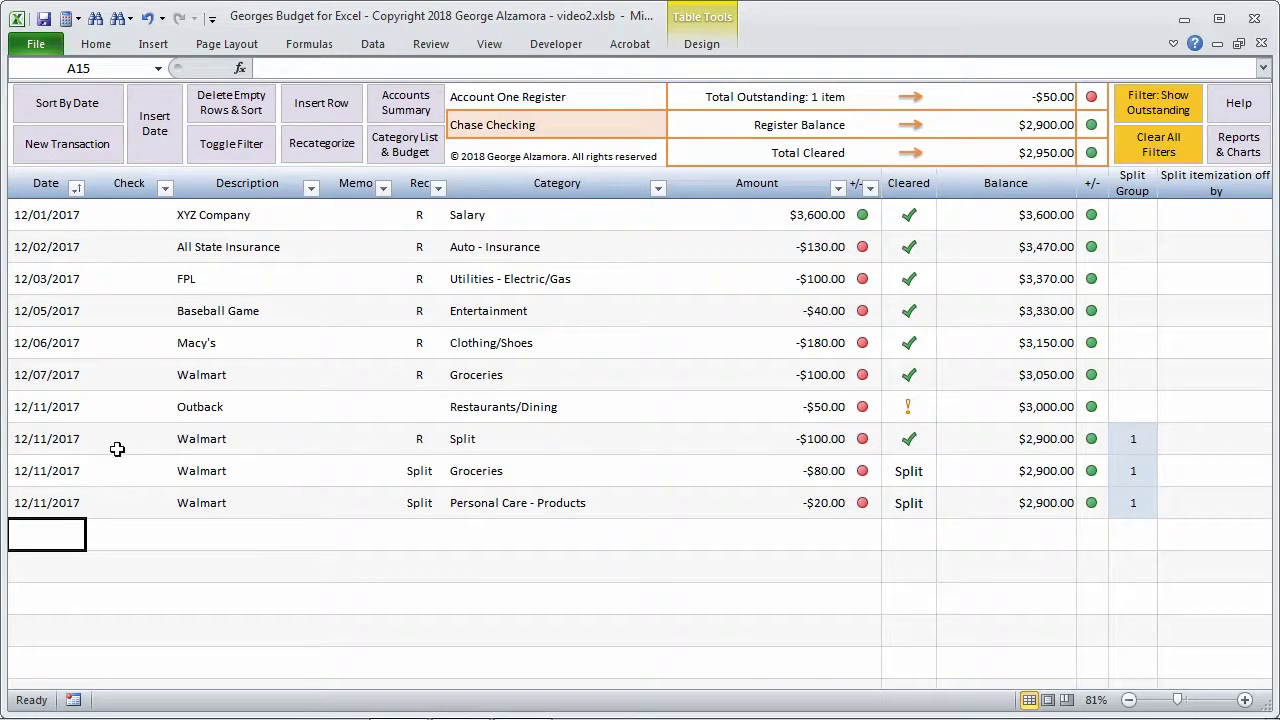
{"action": "left_click_drag", "start_coordinate": [80, 438], "coordinate": [765, 573]}
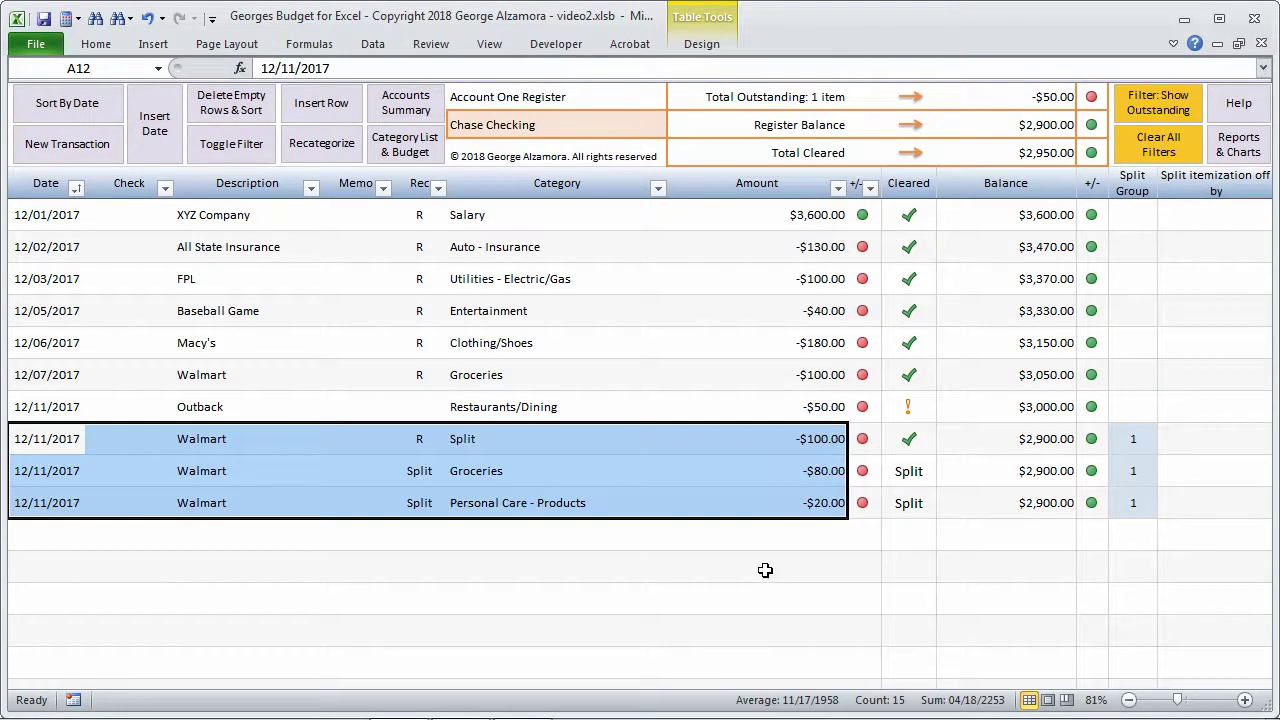
{"action": "left_click_drag", "start_coordinate": [44, 444], "coordinate": [820, 445]}
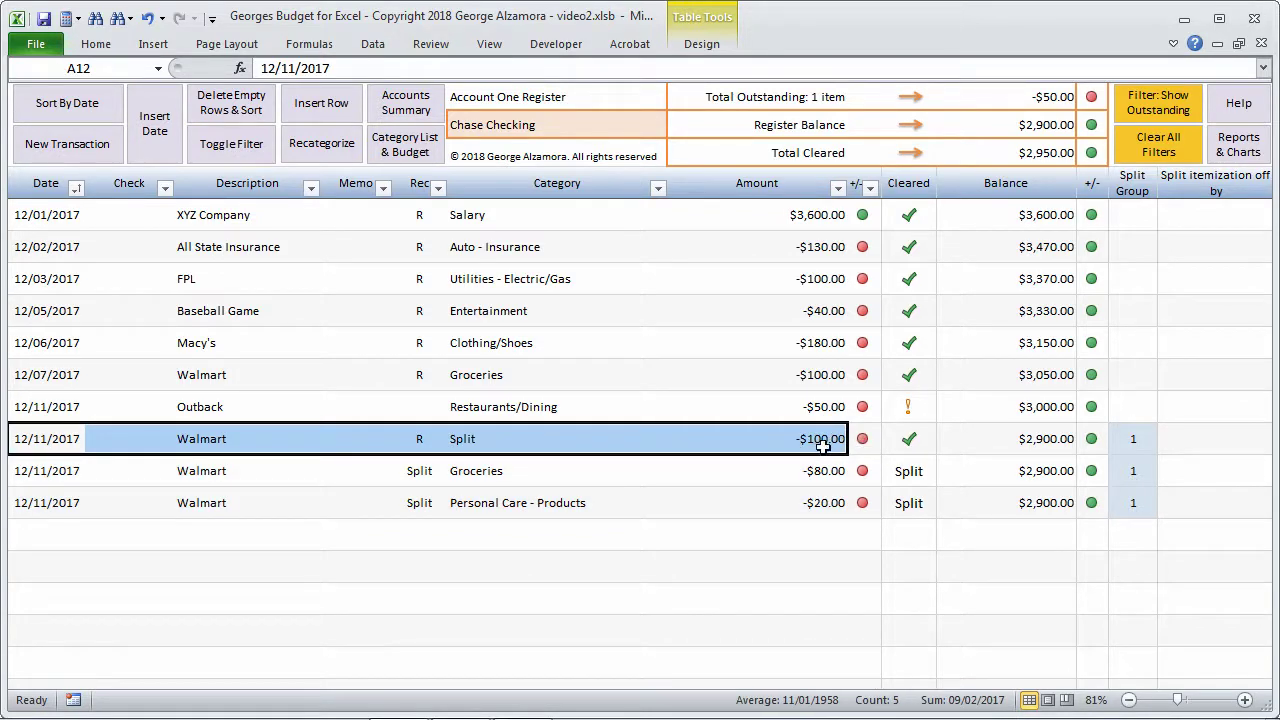
{"action": "left_click", "coordinate": [54, 470]}
{"action": "left_click_drag", "start_coordinate": [54, 470], "coordinate": [760, 502]}
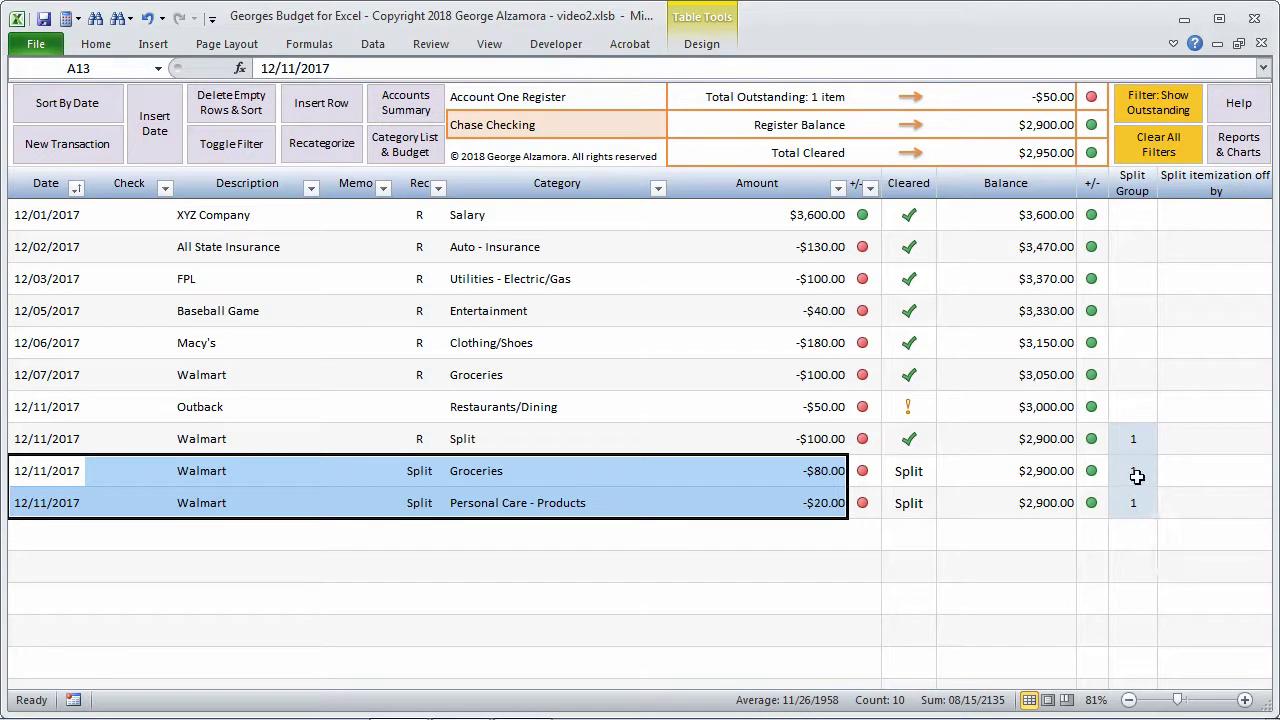
{"action": "scroll", "coordinate": [1137, 476], "scroll_direction": "down", "scroll_amount": 1}
{"action": "scroll", "coordinate": [1134, 477], "scroll_direction": "up", "scroll_amount": 1}
Open the Date, Check, Description, Rec and Category filter dropdowns in turn, ending on Amount.
{"action": "left_click", "coordinate": [70, 439]}
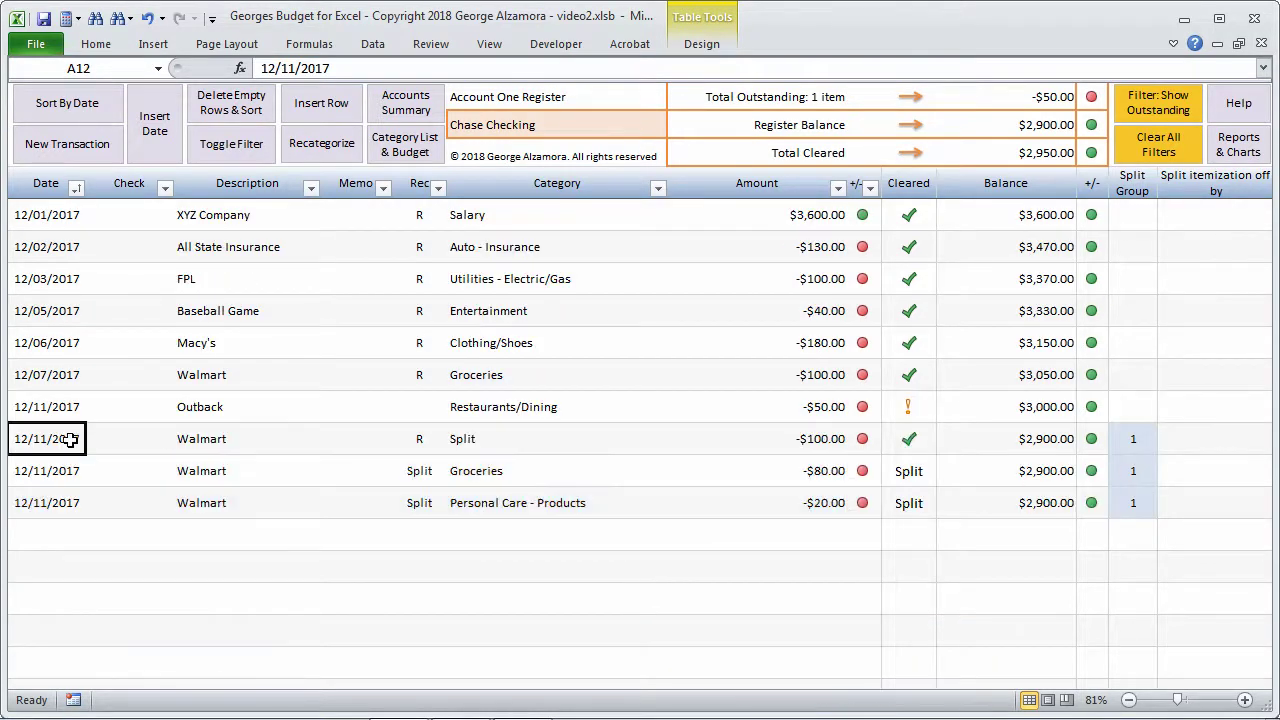
{"action": "left_click", "coordinate": [77, 190]}
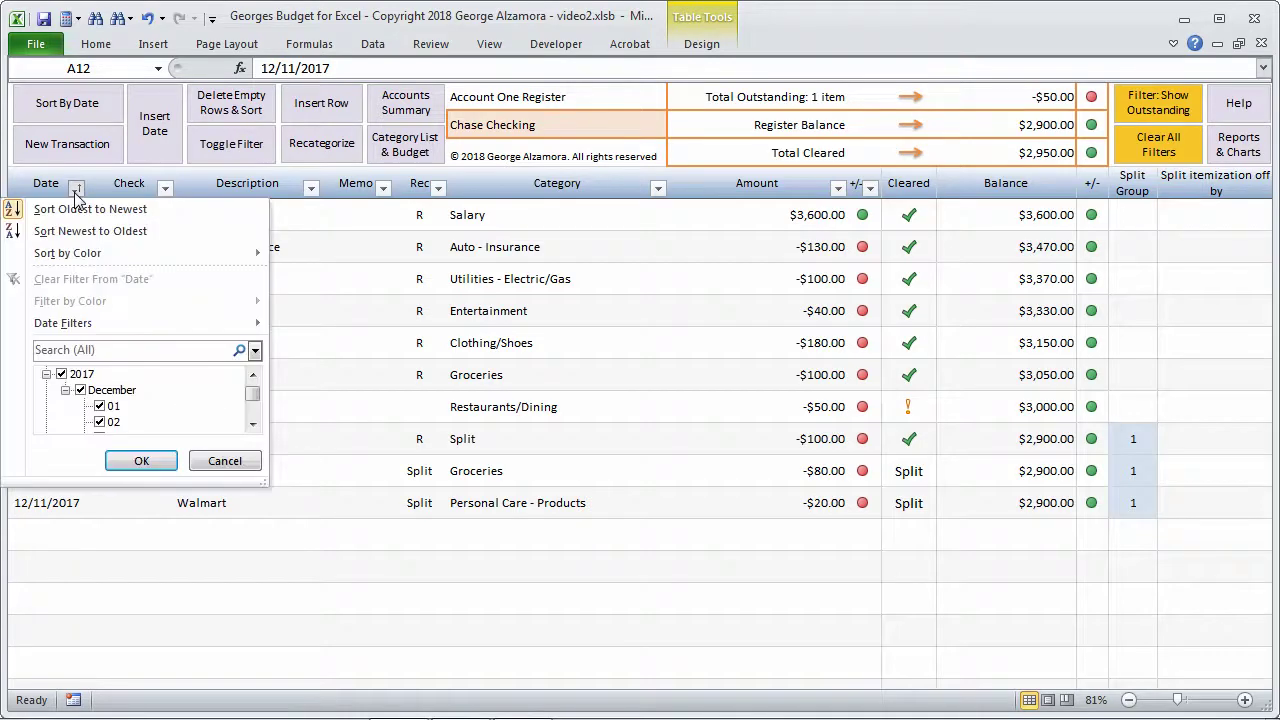
{"action": "left_click", "coordinate": [164, 190]}
{"action": "left_click", "coordinate": [164, 190]}
{"action": "left_click", "coordinate": [313, 190]}
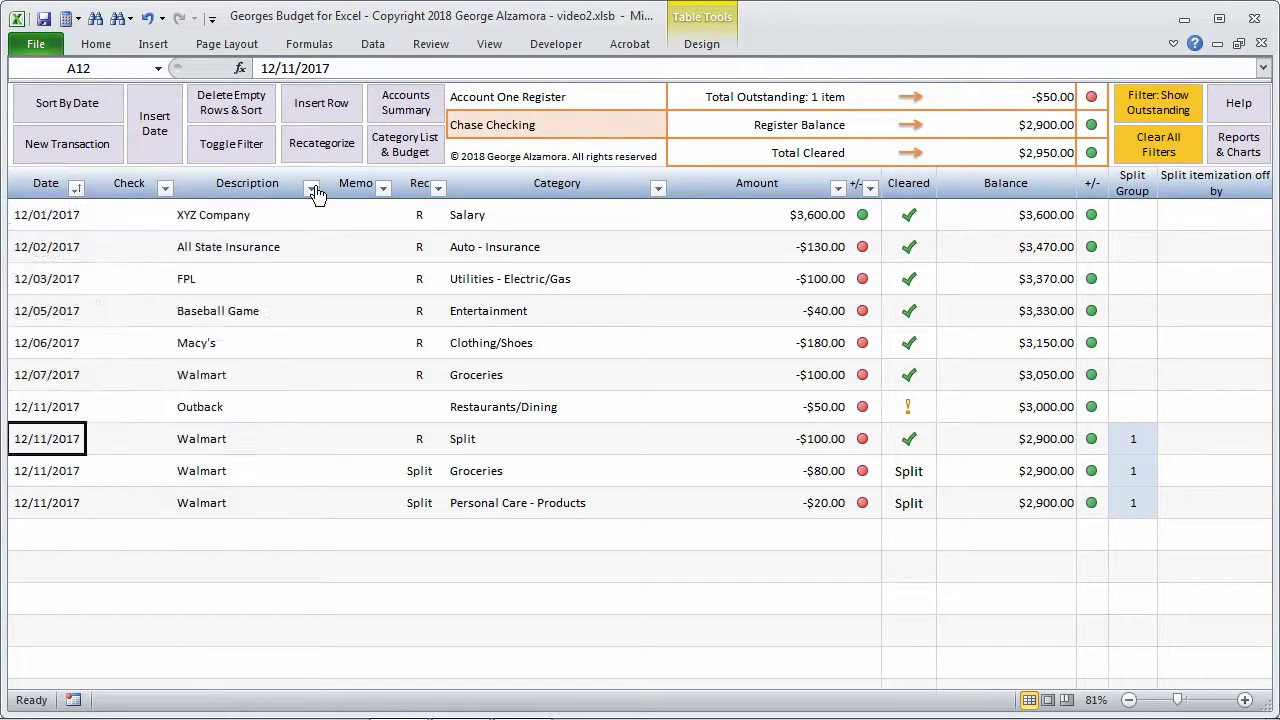
{"action": "left_click", "coordinate": [313, 190]}
{"action": "left_click", "coordinate": [438, 190]}
{"action": "left_click", "coordinate": [438, 190]}
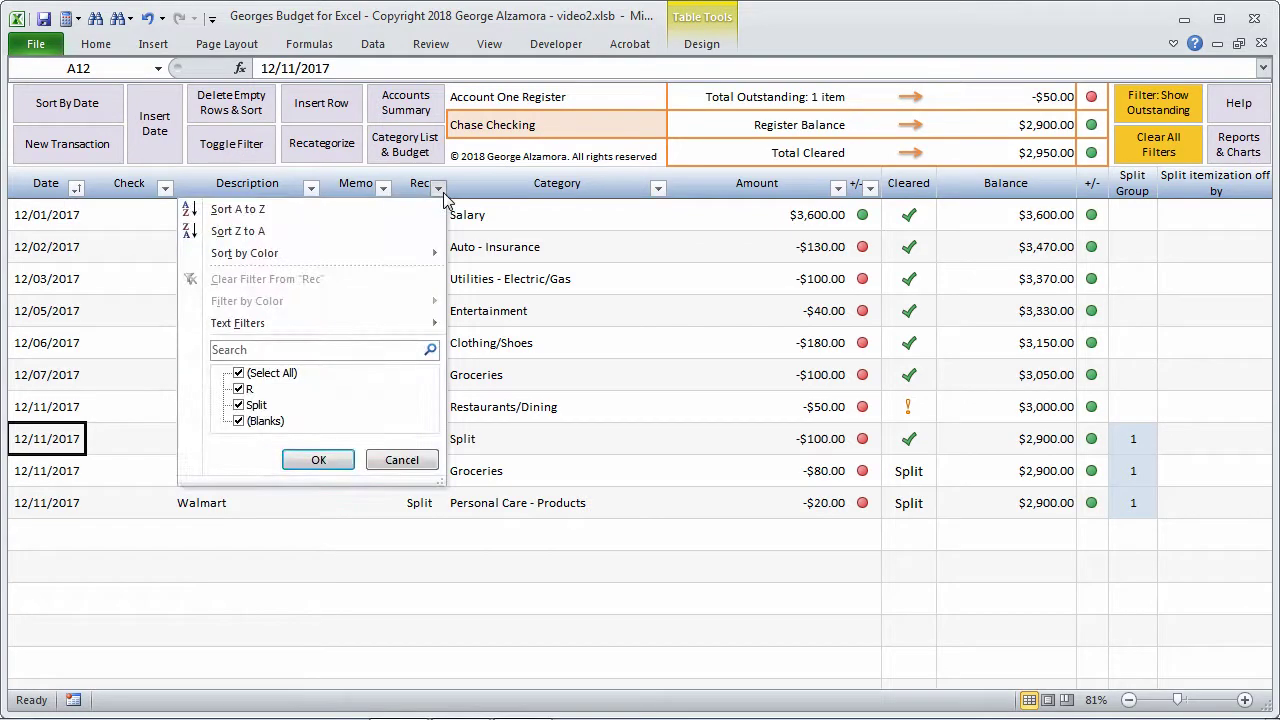
{"action": "left_click", "coordinate": [658, 188]}
{"action": "left_click", "coordinate": [658, 188]}
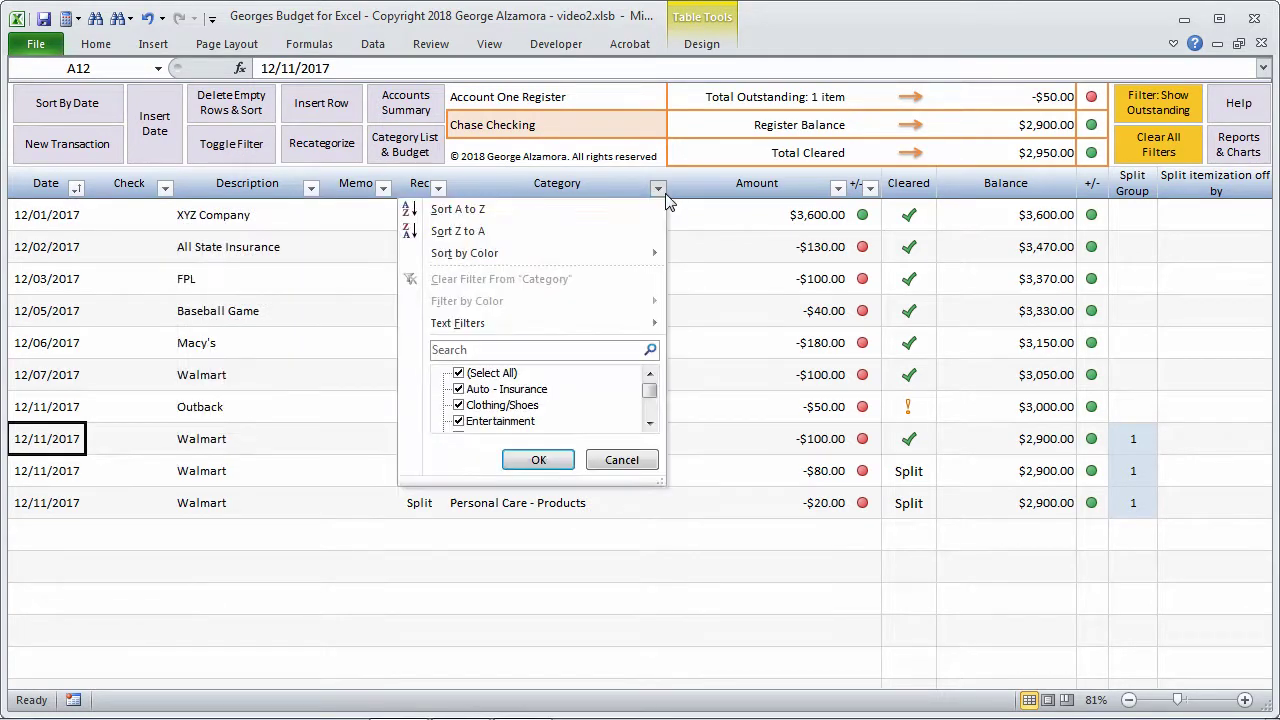
{"action": "left_click", "coordinate": [838, 189]}
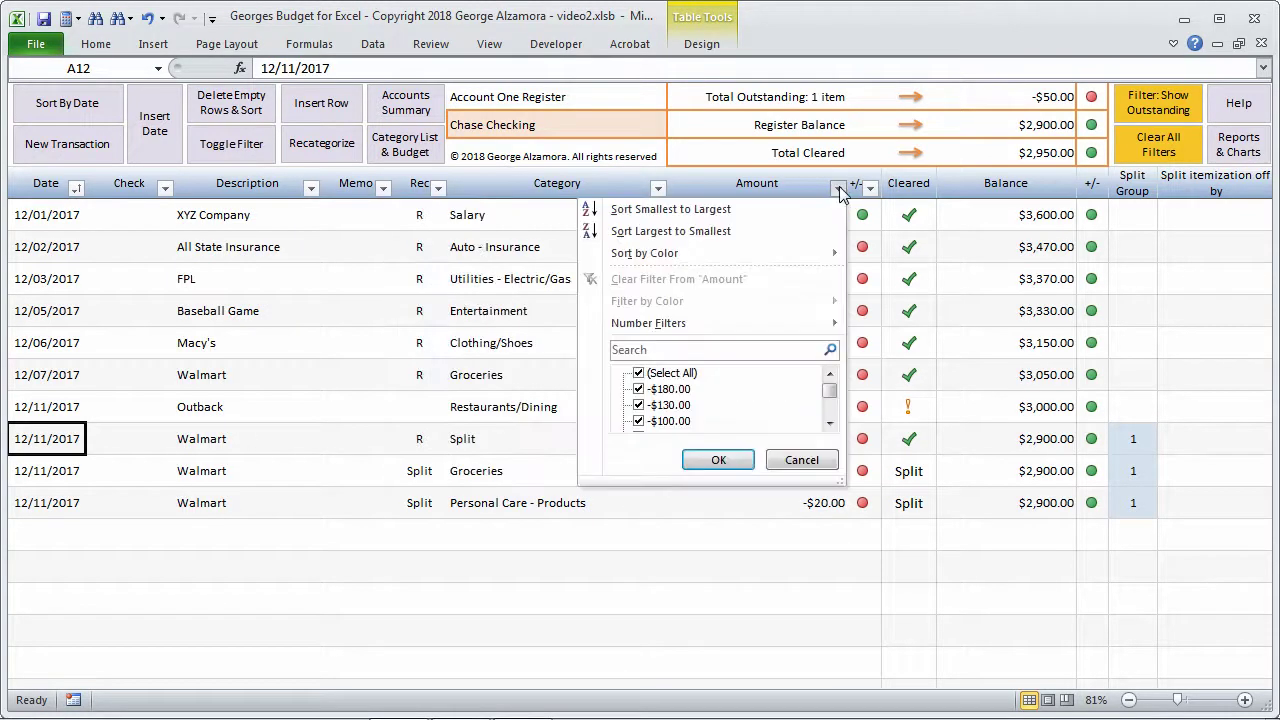
In an enlarged Category filter list, untick all, then tick Clothing/Shoes, Restaurants/Dining, Split and Groceries.
{"action": "left_click", "coordinate": [838, 189]}
{"action": "left_click", "coordinate": [658, 188]}
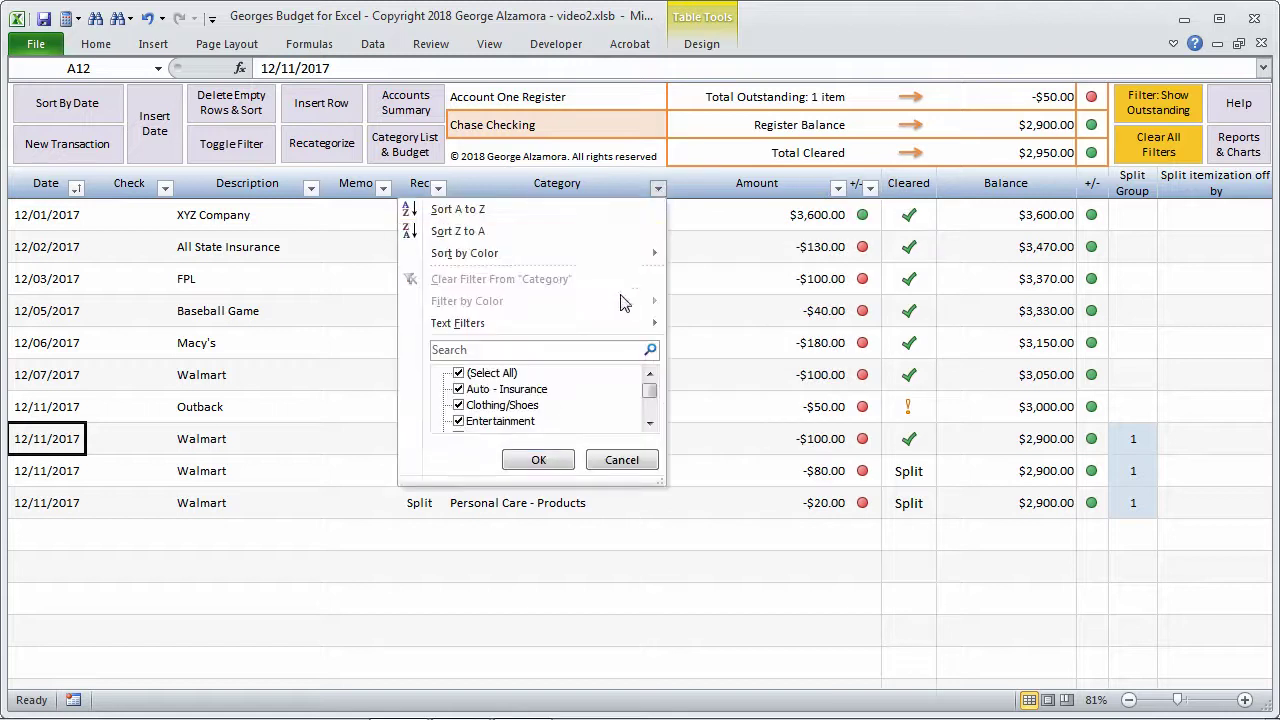
{"action": "left_click", "coordinate": [657, 192]}
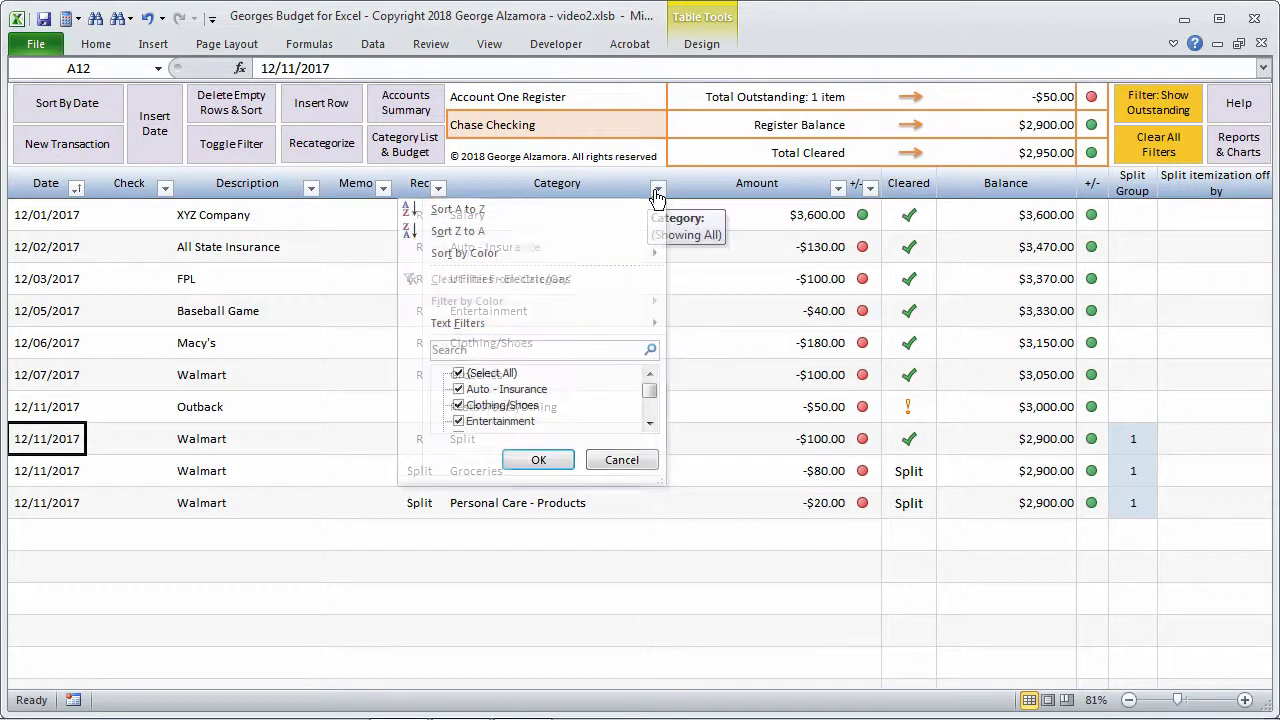
{"action": "left_click", "coordinate": [499, 351]}
{"action": "left_click_drag", "start_coordinate": [660, 481], "coordinate": [740, 570]}
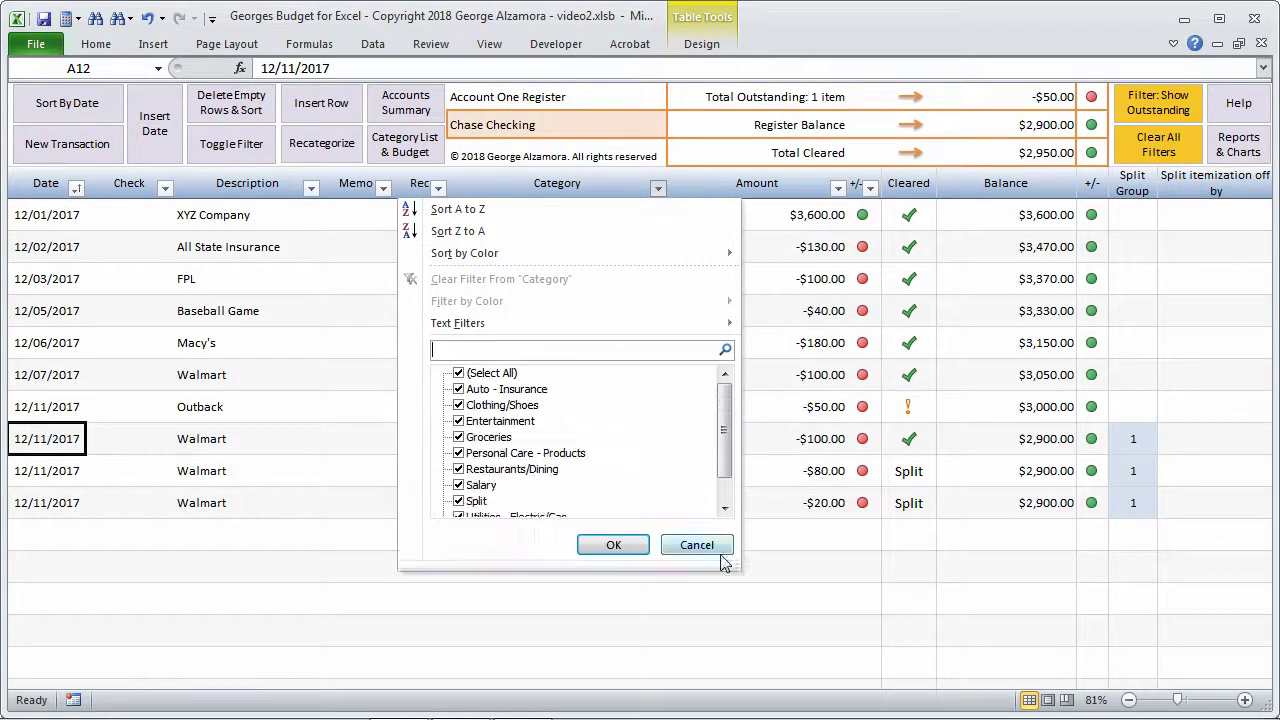
{"action": "left_click", "coordinate": [459, 375]}
{"action": "left_click", "coordinate": [458, 405]}
{"action": "left_click", "coordinate": [458, 469]}
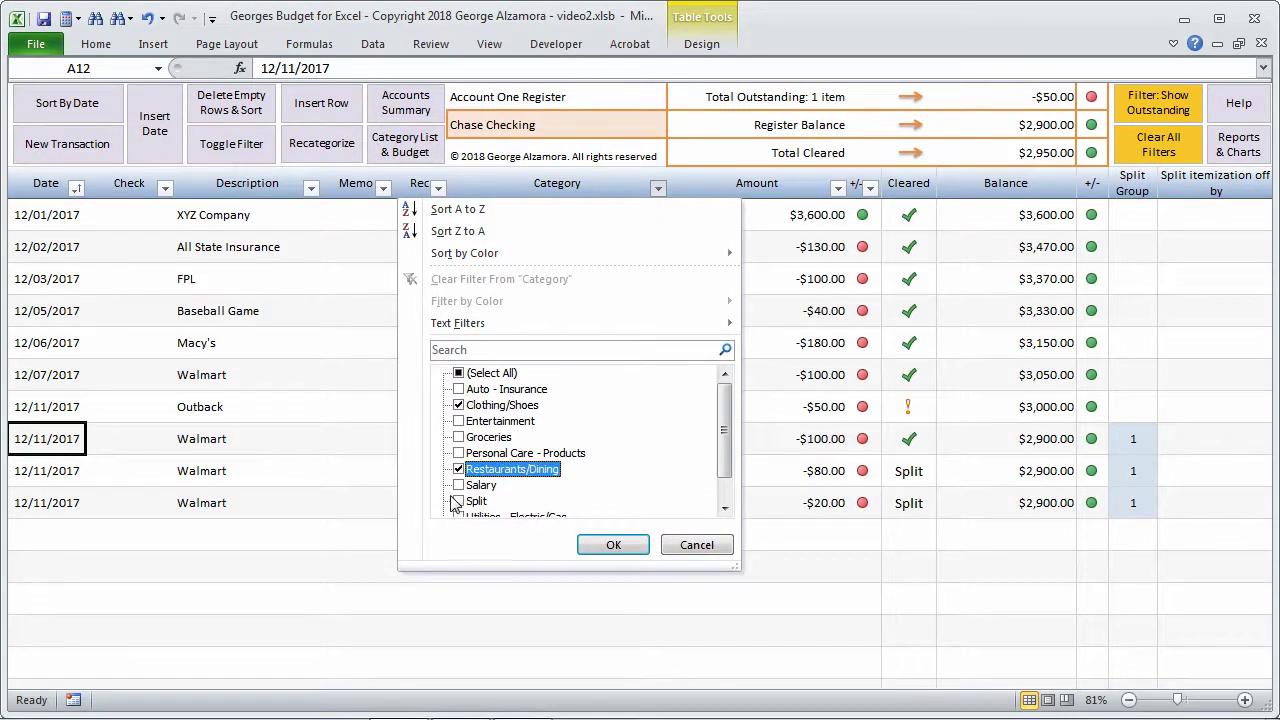
{"action": "left_click", "coordinate": [458, 501]}
{"action": "left_click", "coordinate": [458, 437]}
Search 'gr' to keep only Groceries, apply the filter, and return to the first row.
{"action": "left_click", "coordinate": [504, 351]}
{"action": "type", "text": "gro"}
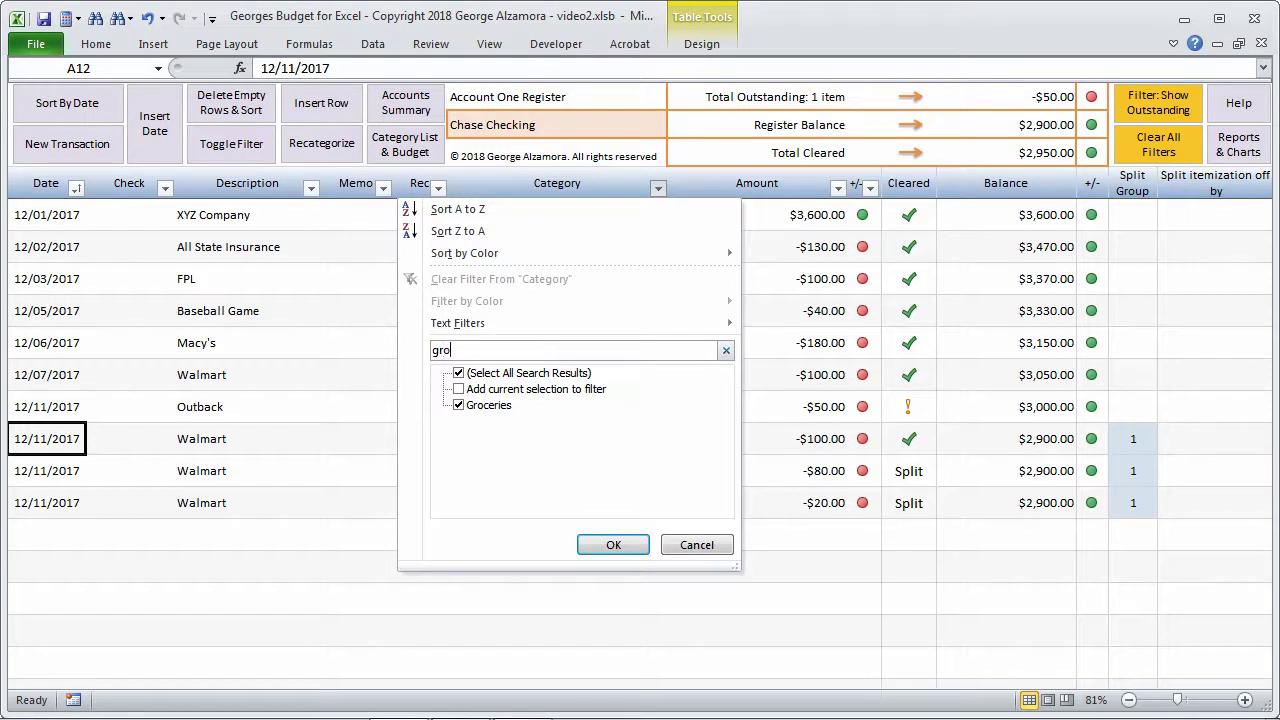
{"action": "left_click", "coordinate": [596, 545]}
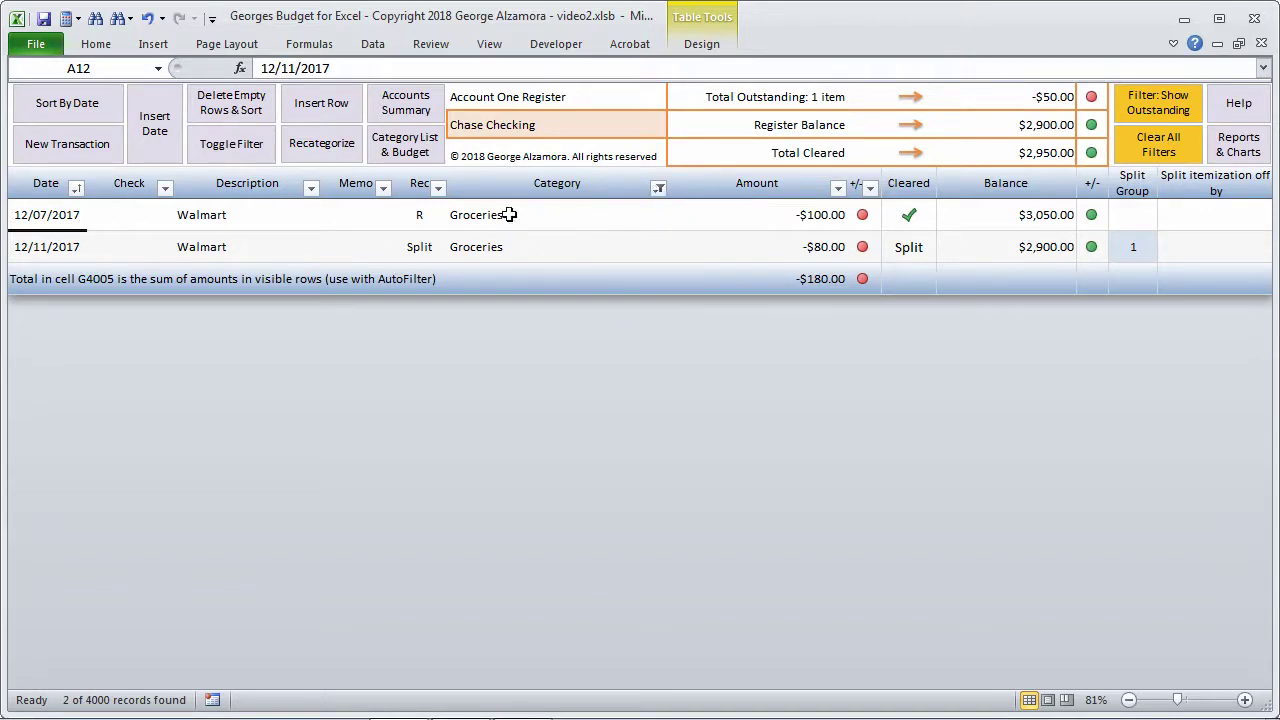
{"action": "left_click", "coordinate": [505, 247]}
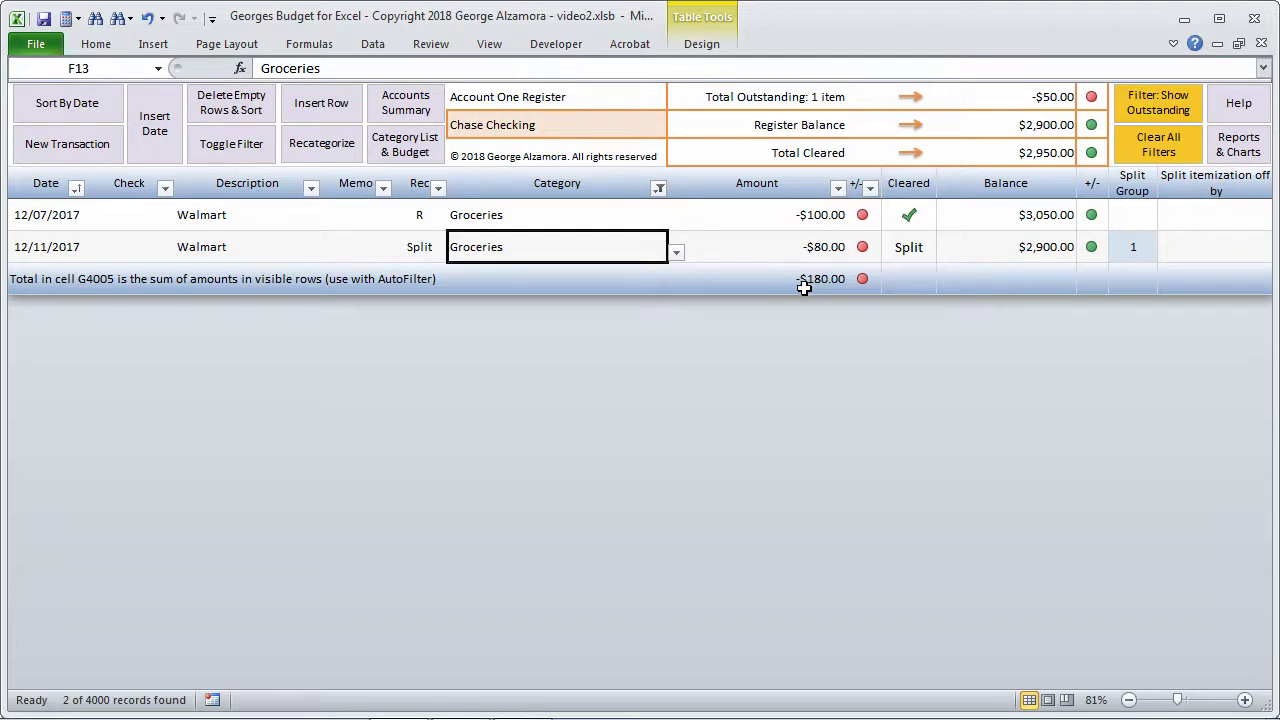
{"action": "key", "text": "ctrl+Home"}
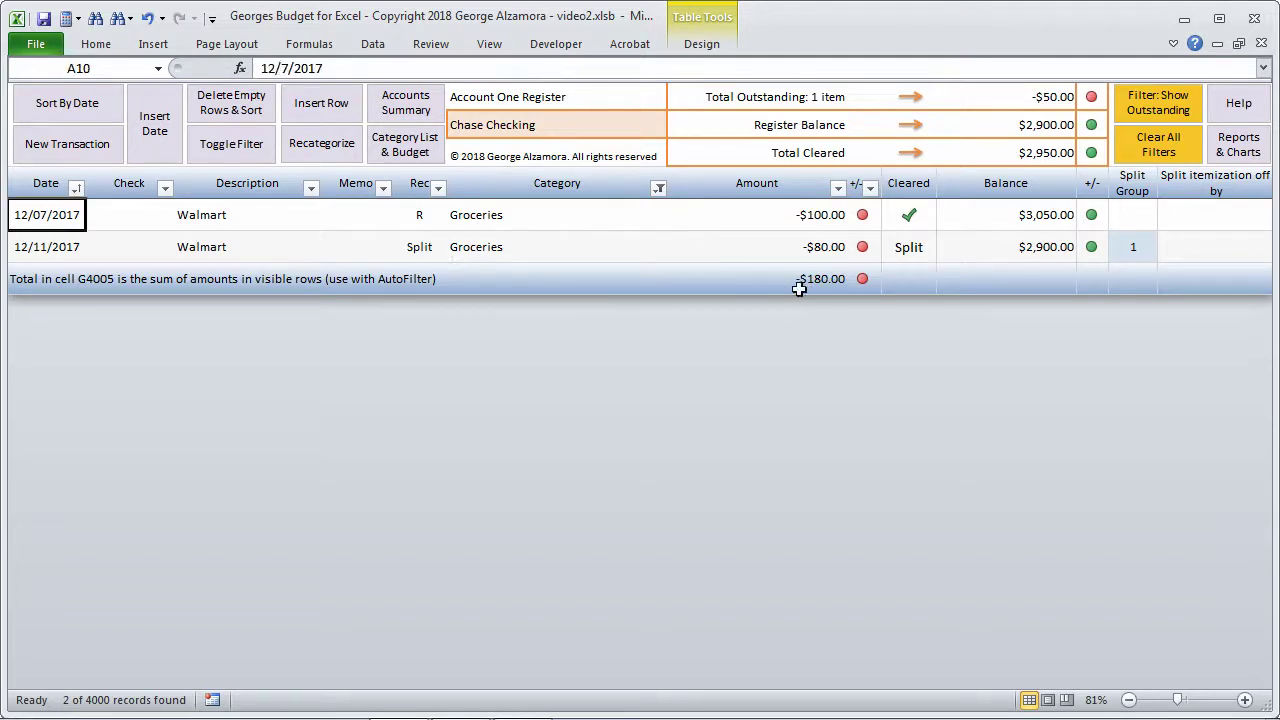
Clear the Category filter, then clear all filters from the register.
{"action": "left_click", "coordinate": [658, 189]}
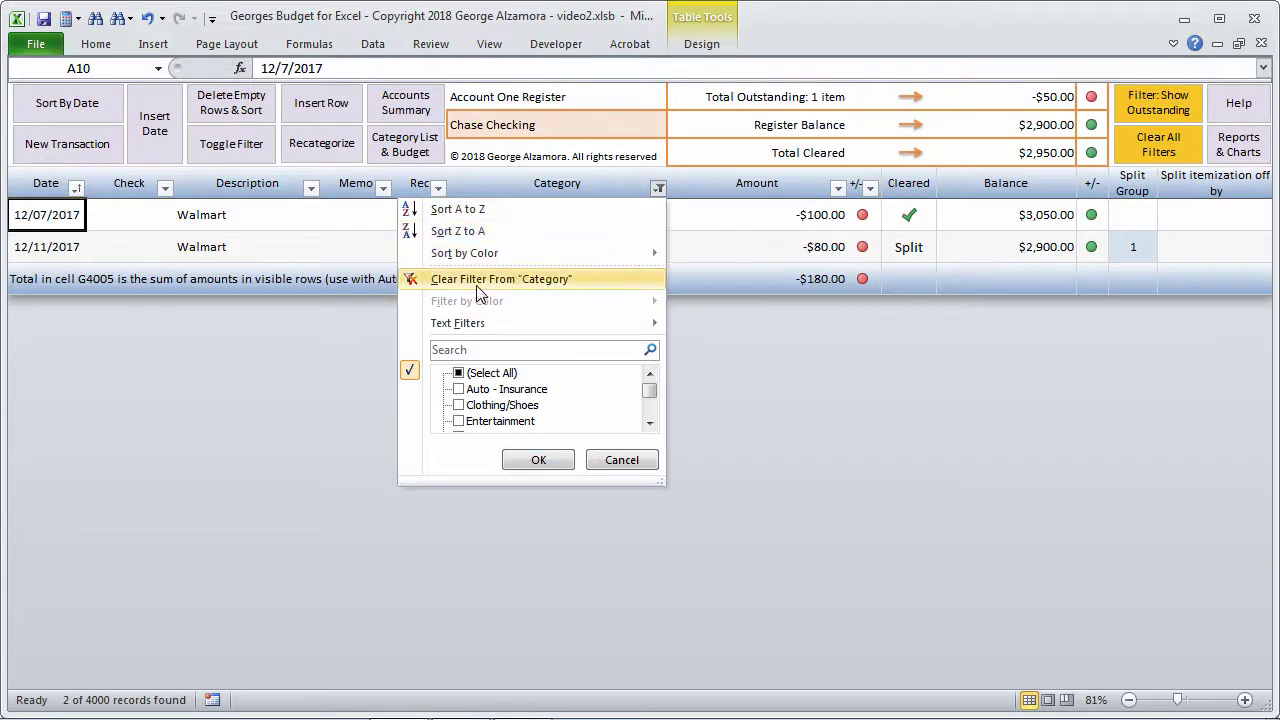
{"action": "left_click", "coordinate": [528, 290]}
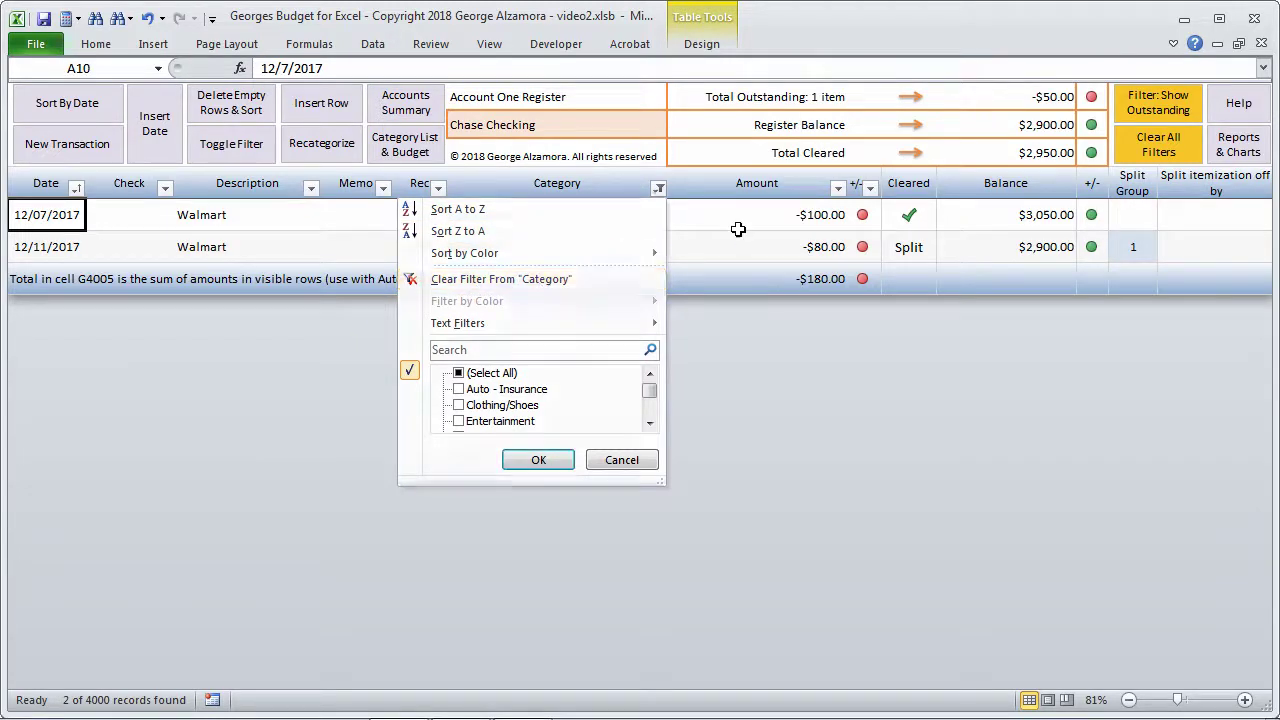
{"action": "left_click", "coordinate": [1178, 156]}
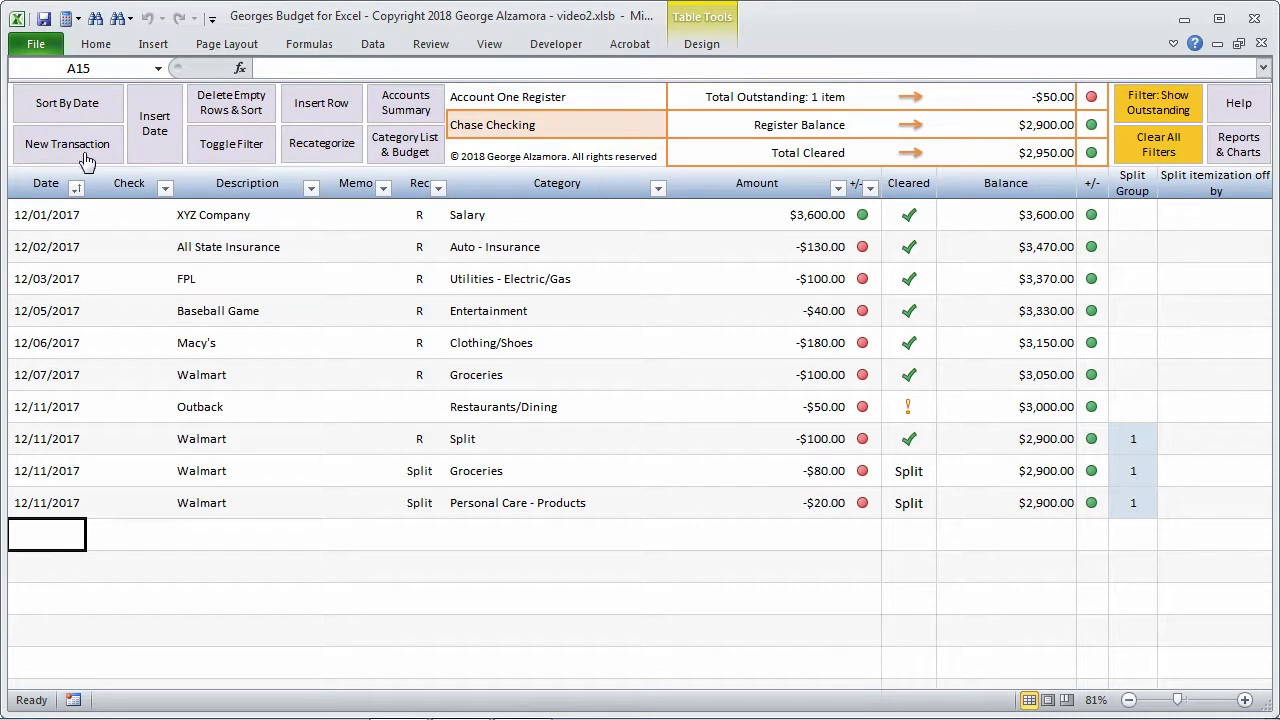
{"action": "left_click", "coordinate": [227, 158]}
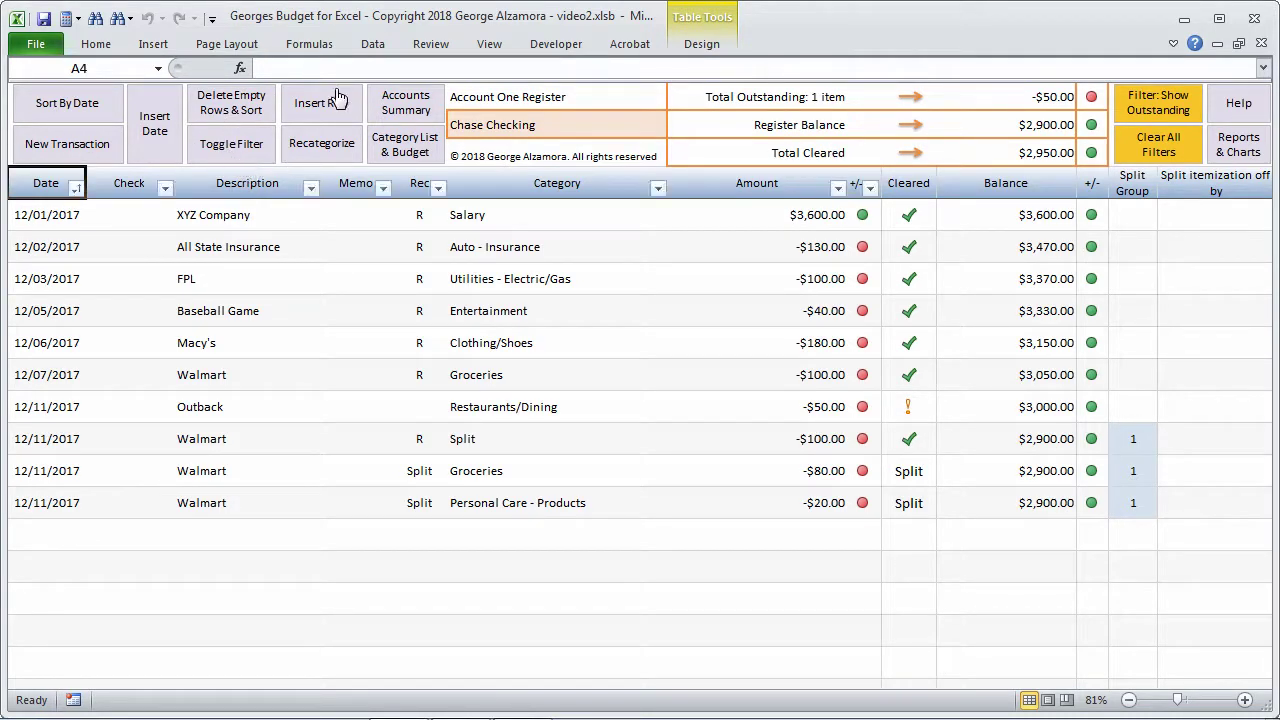
{"action": "left_click", "coordinate": [324, 150]}
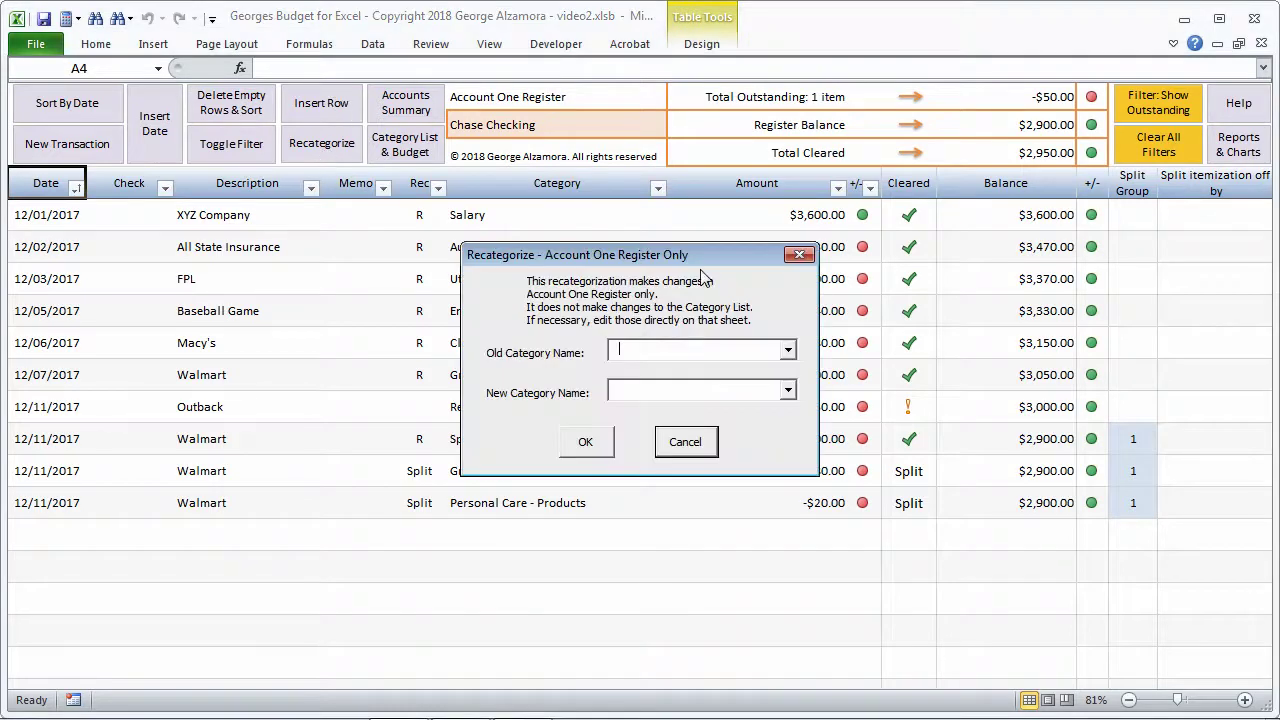
{"action": "left_click", "coordinate": [789, 352]}
{"action": "left_click", "coordinate": [686, 442]}
{"action": "left_click", "coordinate": [686, 442]}
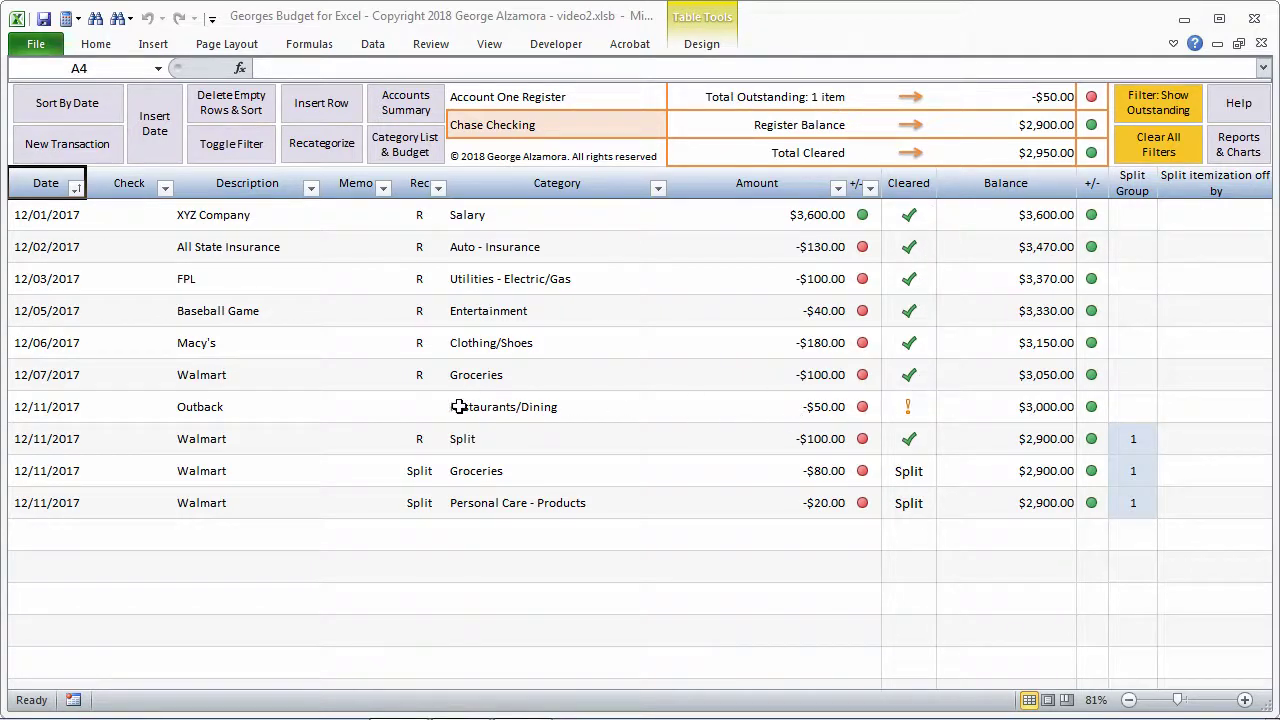
{"action": "left_click", "coordinate": [1163, 108]}
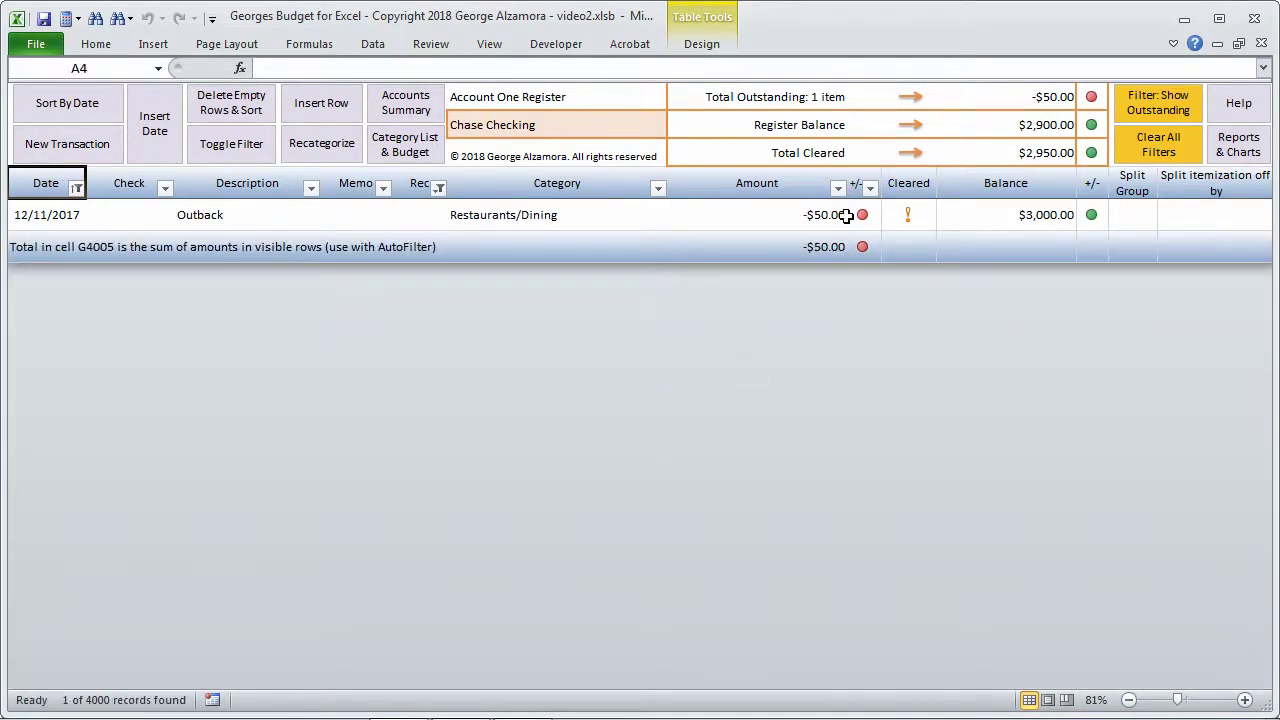
{"action": "left_click", "coordinate": [770, 218]}
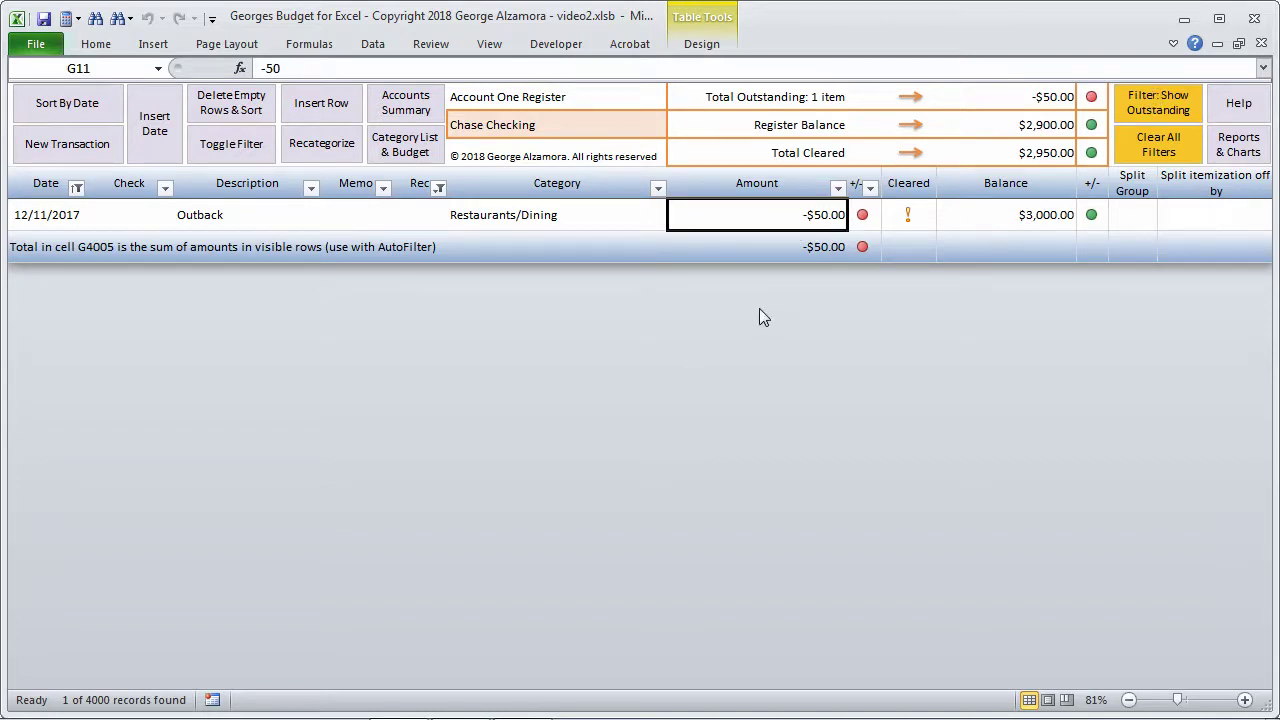
{"action": "left_click", "coordinate": [1160, 150]}
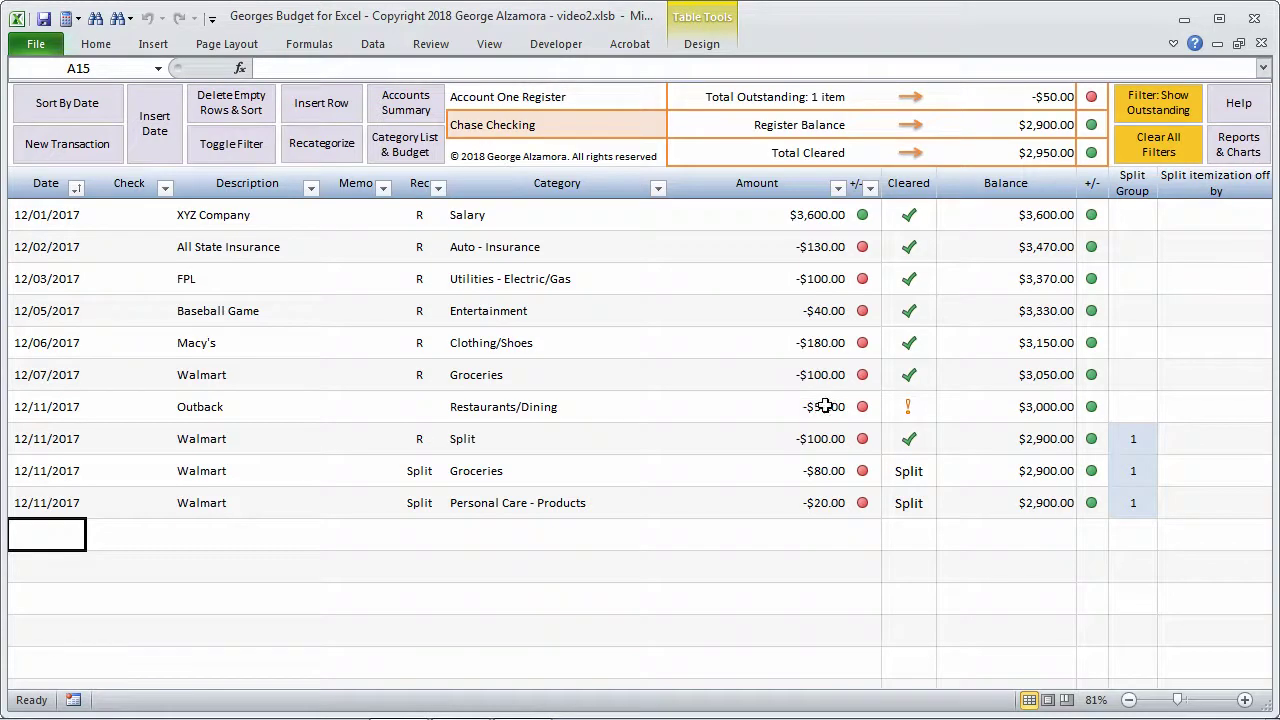
Go to the Category List & Budget sheet and scroll through the categories.
{"action": "left_click", "coordinate": [415, 119]}
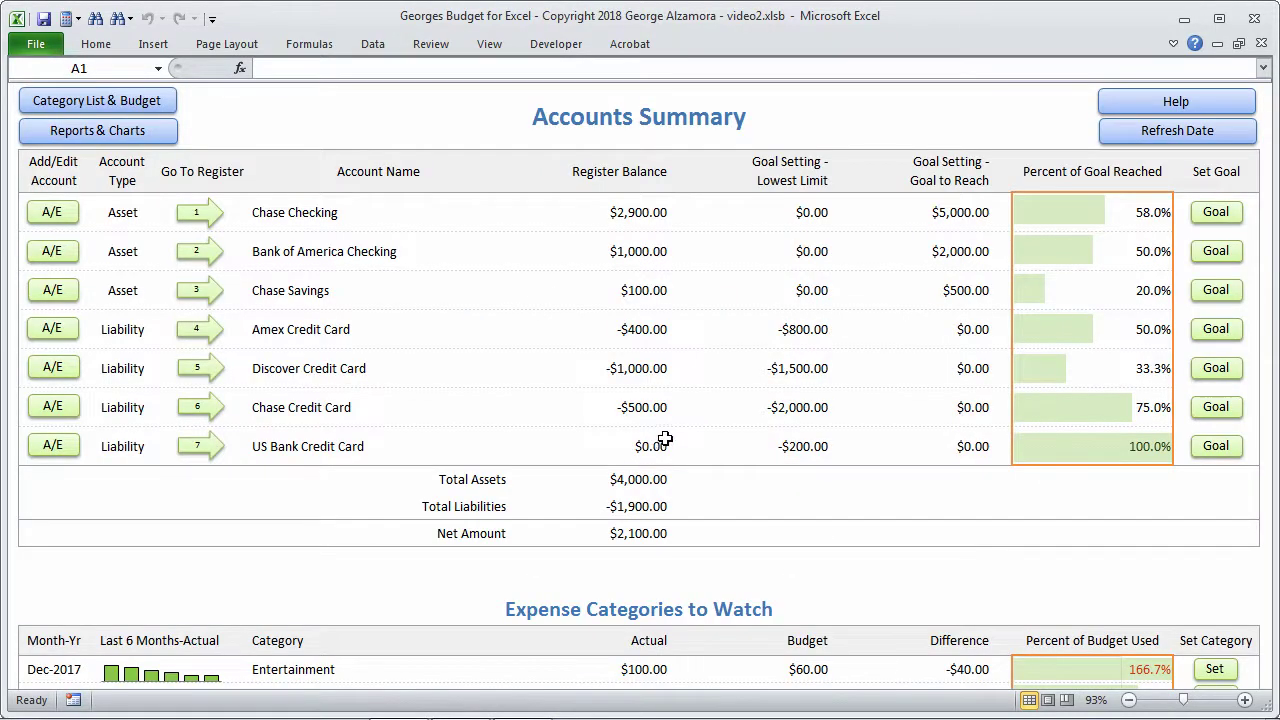
{"action": "left_click", "coordinate": [106, 103]}
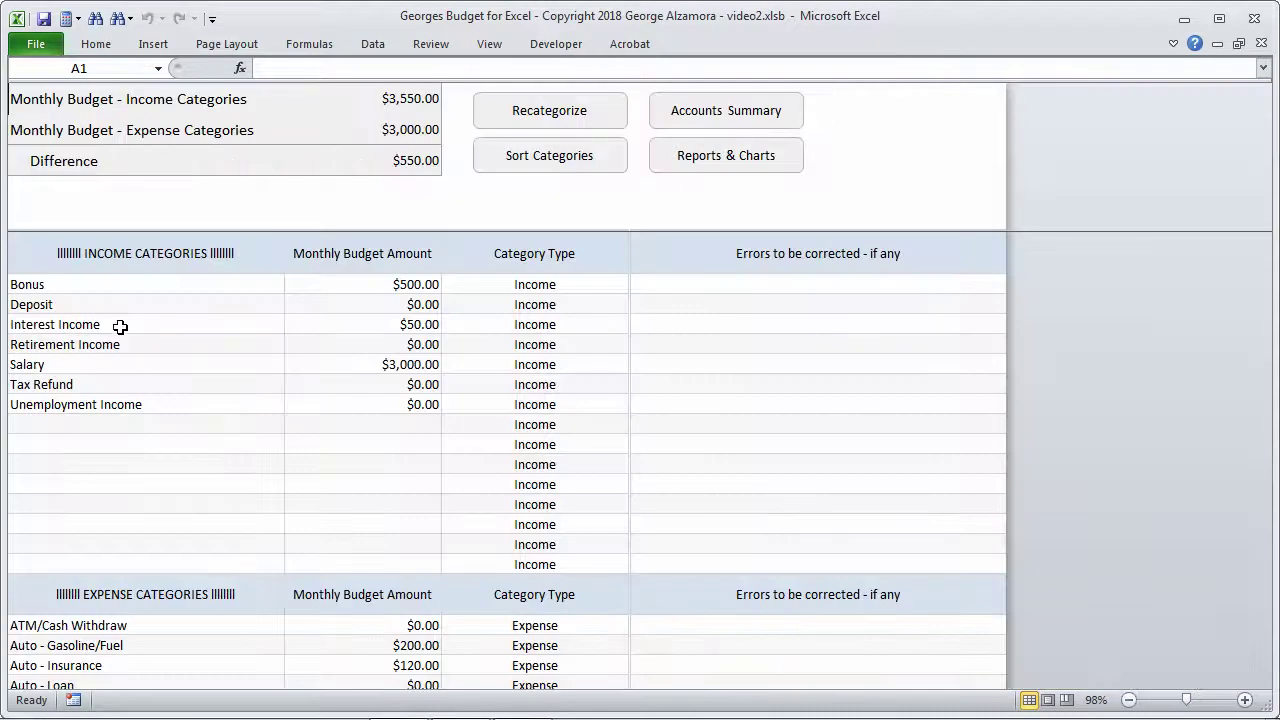
{"action": "scroll", "coordinate": [112, 318], "scroll_direction": "down", "scroll_amount": 10}
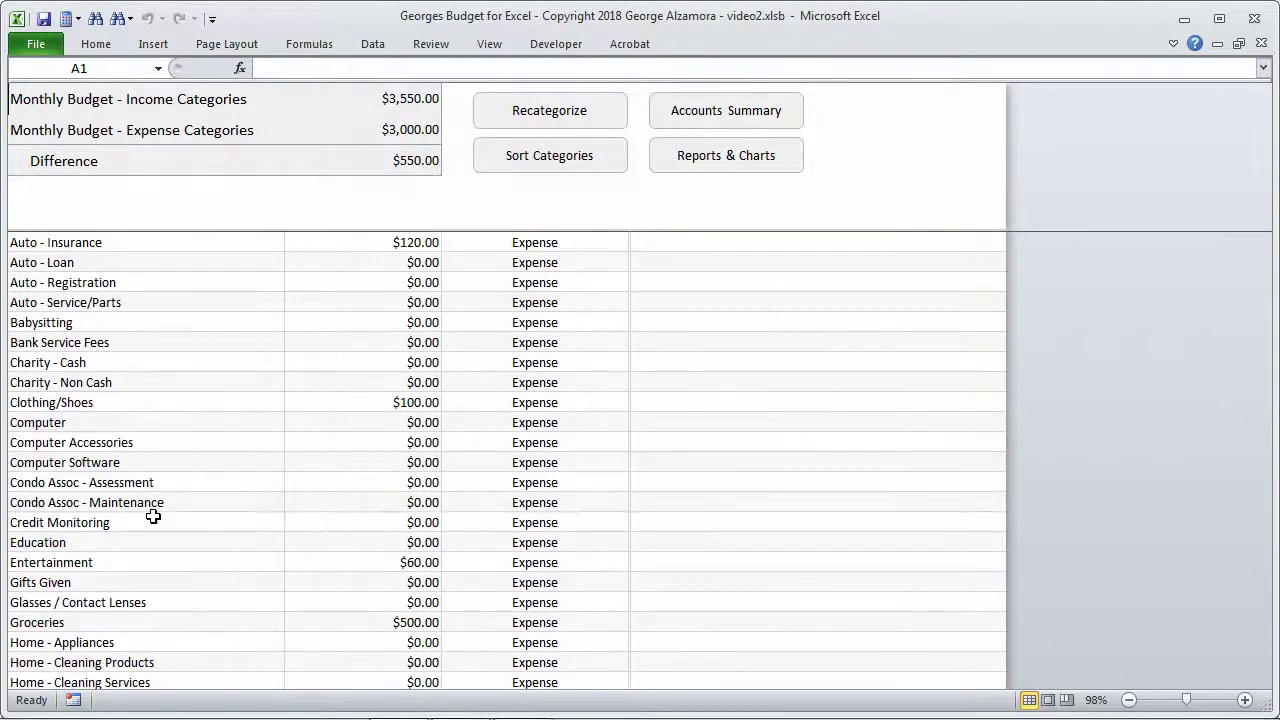
{"action": "scroll", "coordinate": [153, 517], "scroll_direction": "up", "scroll_amount": 10}
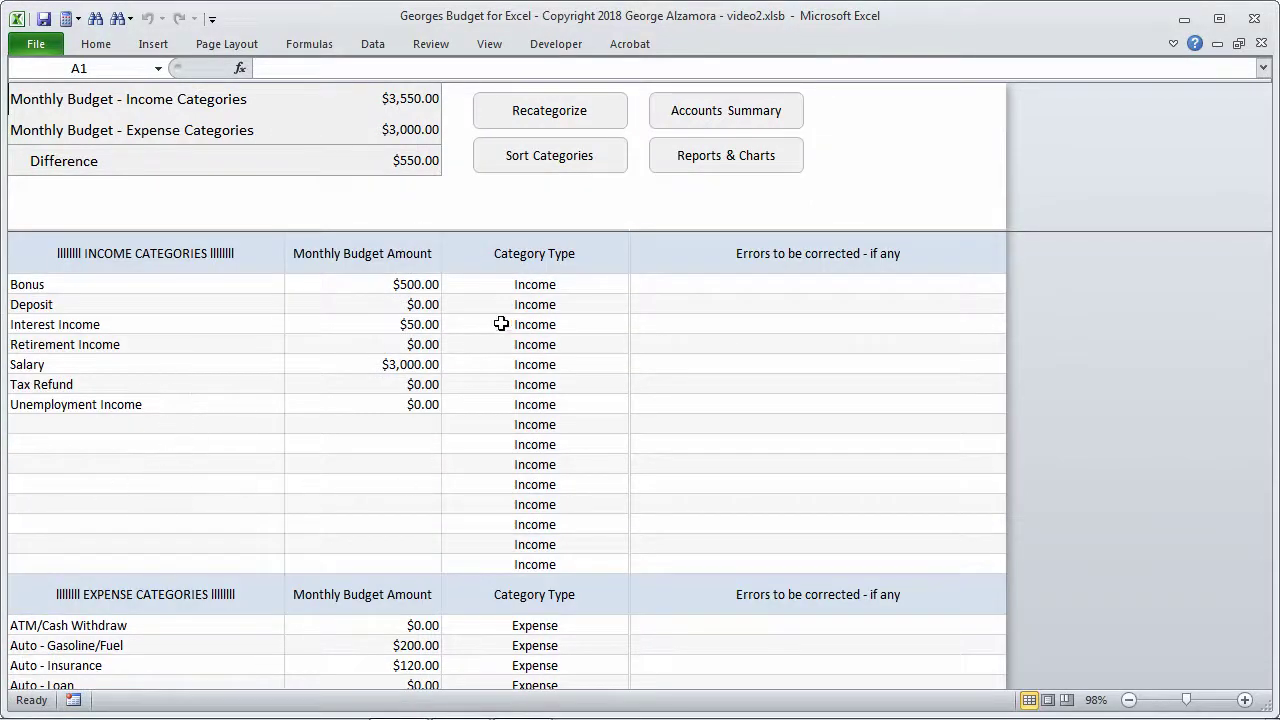
Select the income budget amounts, Bonus through Unemployment Income, then return to Accounts Summary.
{"action": "left_click_drag", "start_coordinate": [397, 284], "coordinate": [374, 414]}
{"action": "left_click", "coordinate": [382, 464]}
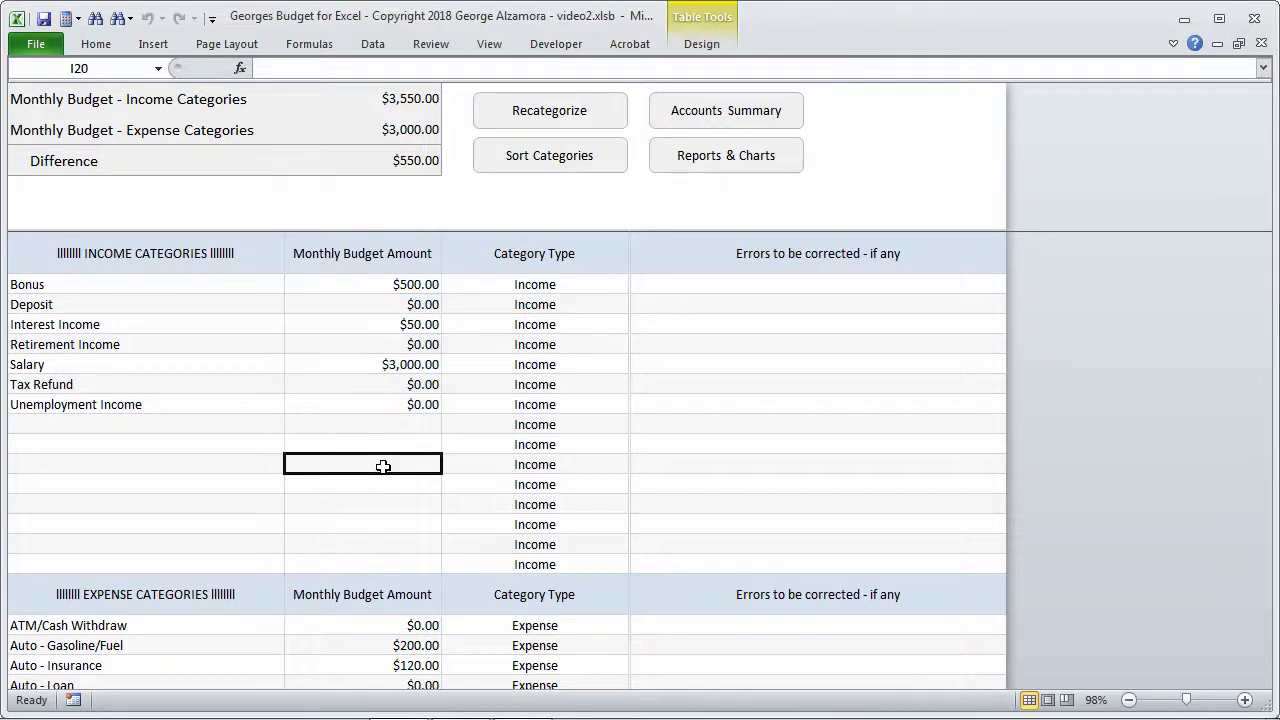
{"action": "left_click", "coordinate": [123, 429]}
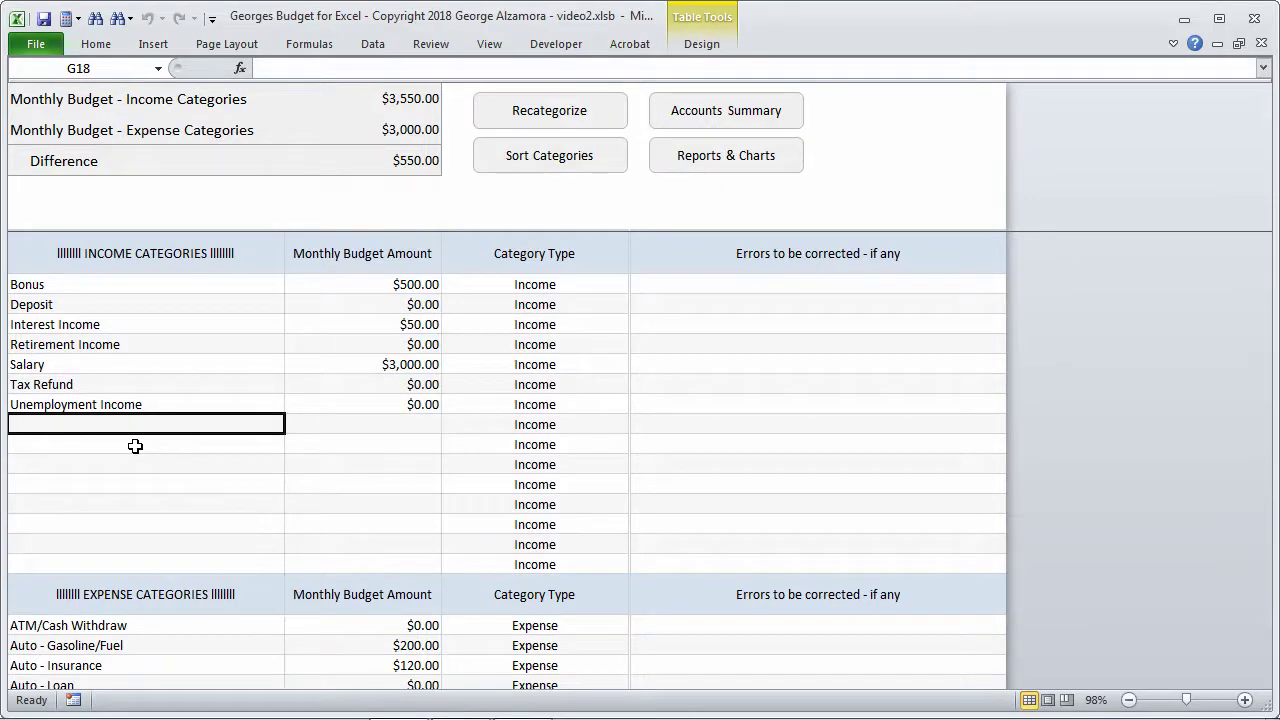
{"action": "left_click", "coordinate": [731, 116]}
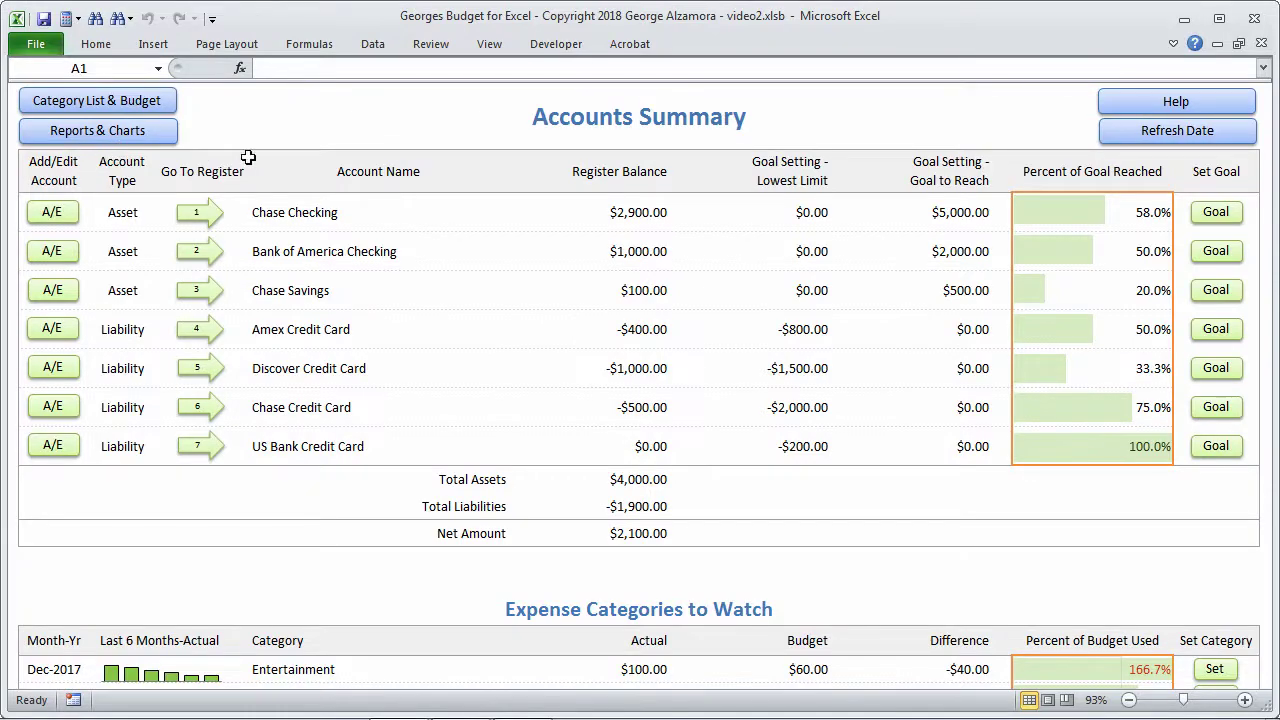
{"action": "scroll", "coordinate": [723, 443], "scroll_direction": "down", "scroll_amount": 6}
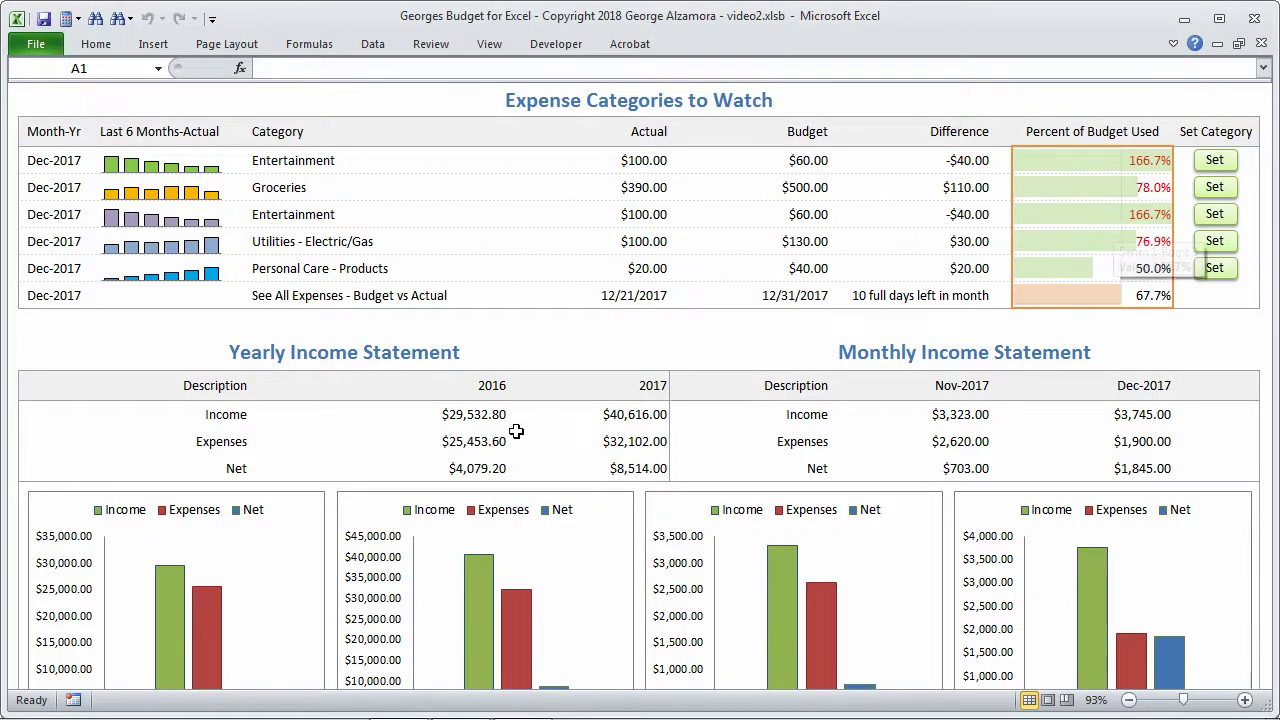
{"action": "scroll", "coordinate": [371, 423], "scroll_direction": "up", "scroll_amount": 4}
{"action": "scroll", "coordinate": [820, 409], "scroll_direction": "down", "scroll_amount": 2}
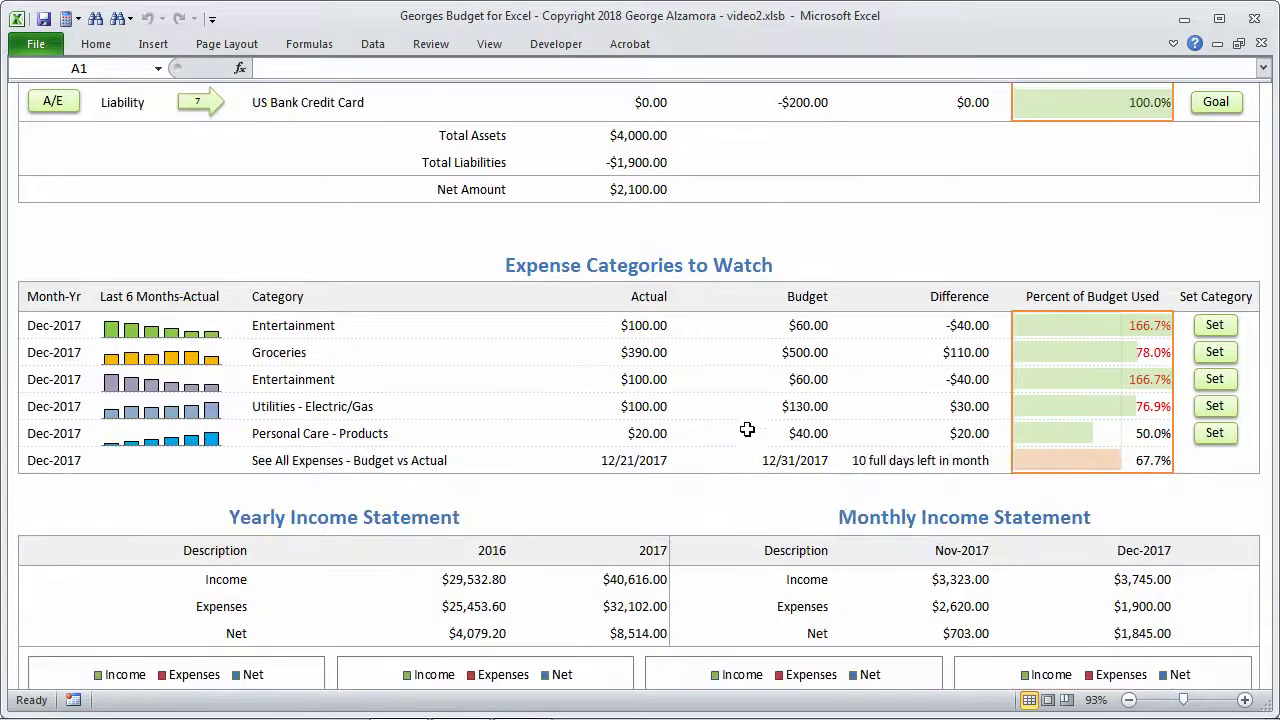
{"action": "scroll", "coordinate": [698, 399], "scroll_direction": "up", "scroll_amount": 4}
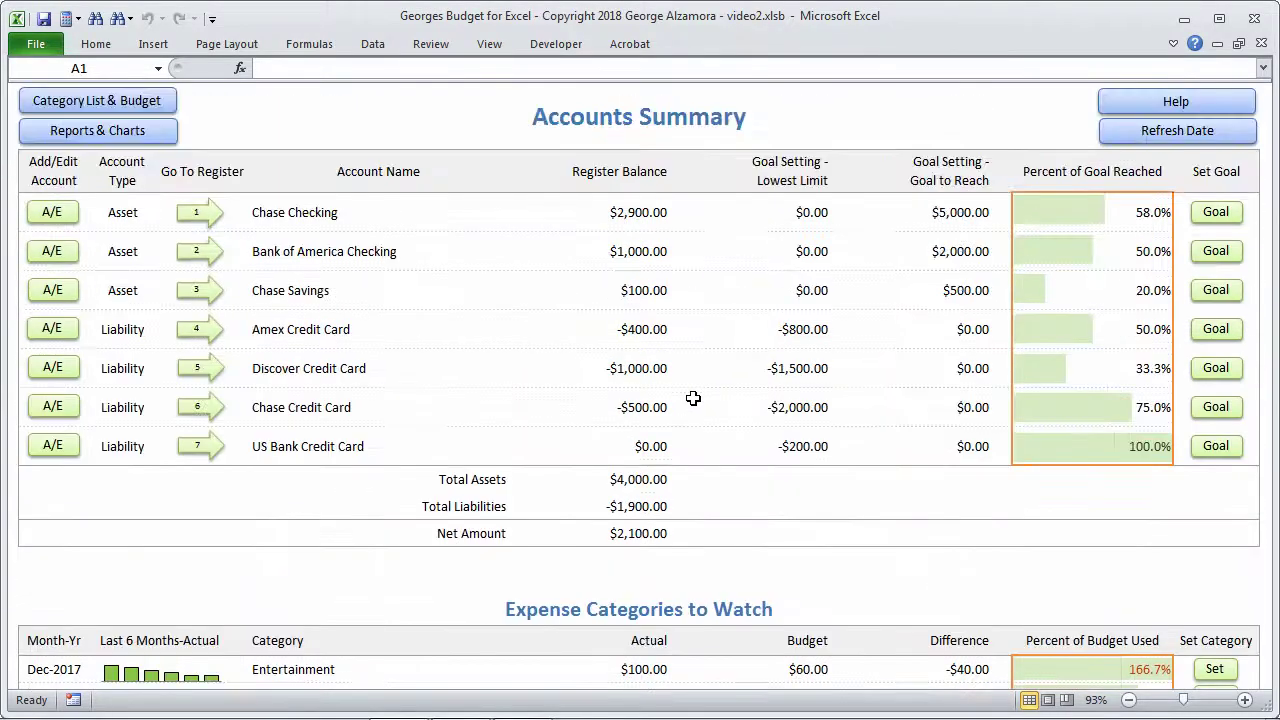
Open the Monthly Actual vs Budget Report for Dec 2017.
{"action": "left_click", "coordinate": [101, 140]}
{"action": "scroll", "coordinate": [469, 512], "scroll_direction": "down", "scroll_amount": 7}
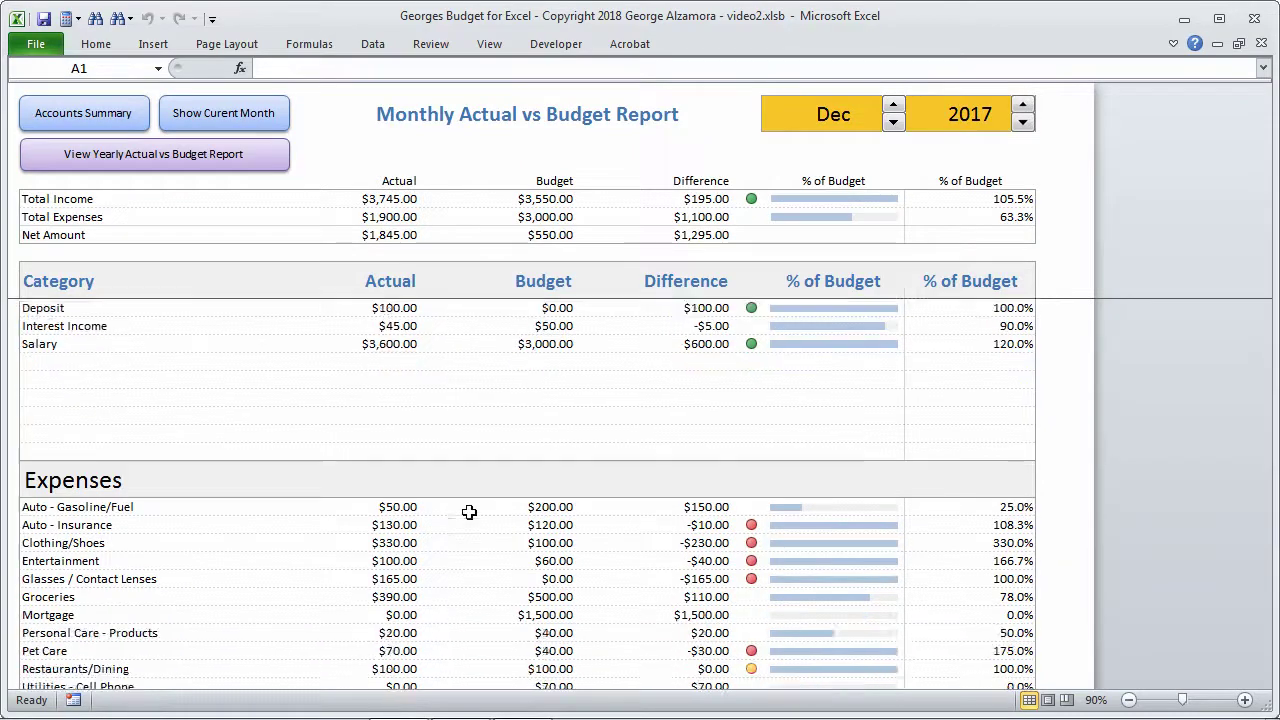
{"action": "scroll", "coordinate": [469, 512], "scroll_direction": "up", "scroll_amount": 6}
{"action": "scroll", "coordinate": [469, 512], "scroll_direction": "up", "scroll_amount": 1}
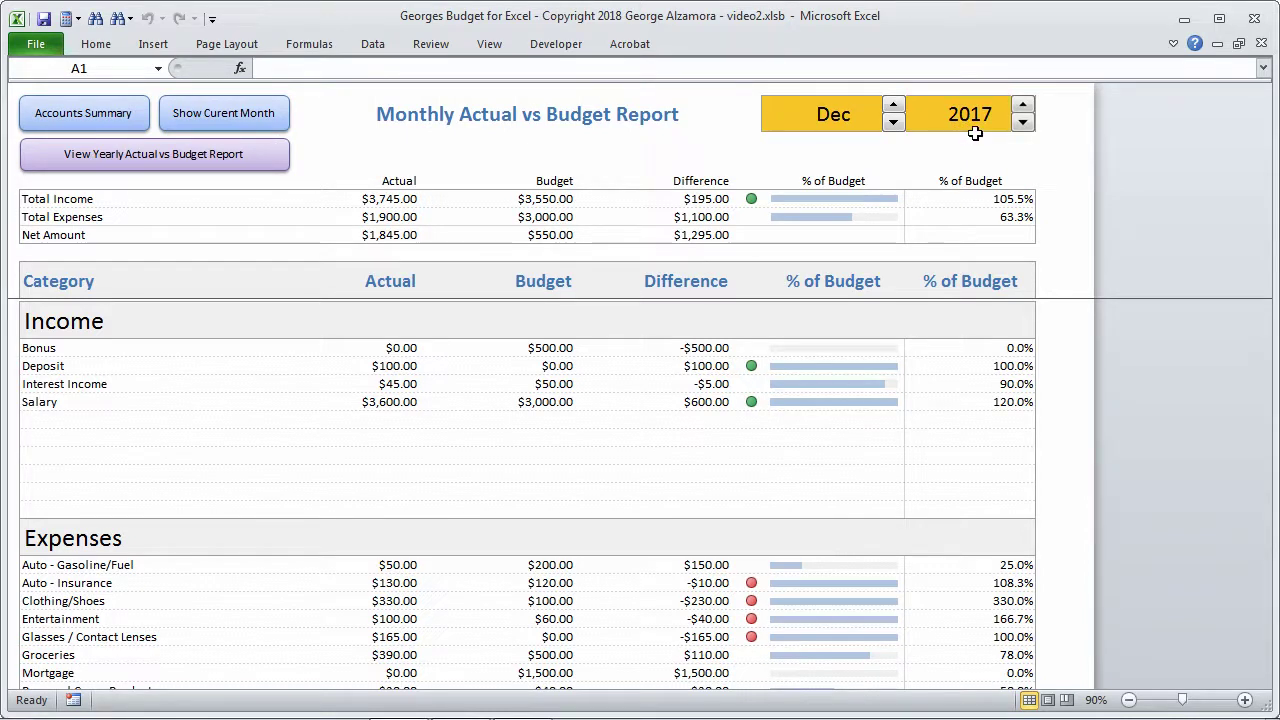
Step the month back to October and forward to December, then view 2016 and return to 2017.
{"action": "left_click", "coordinate": [893, 123]}
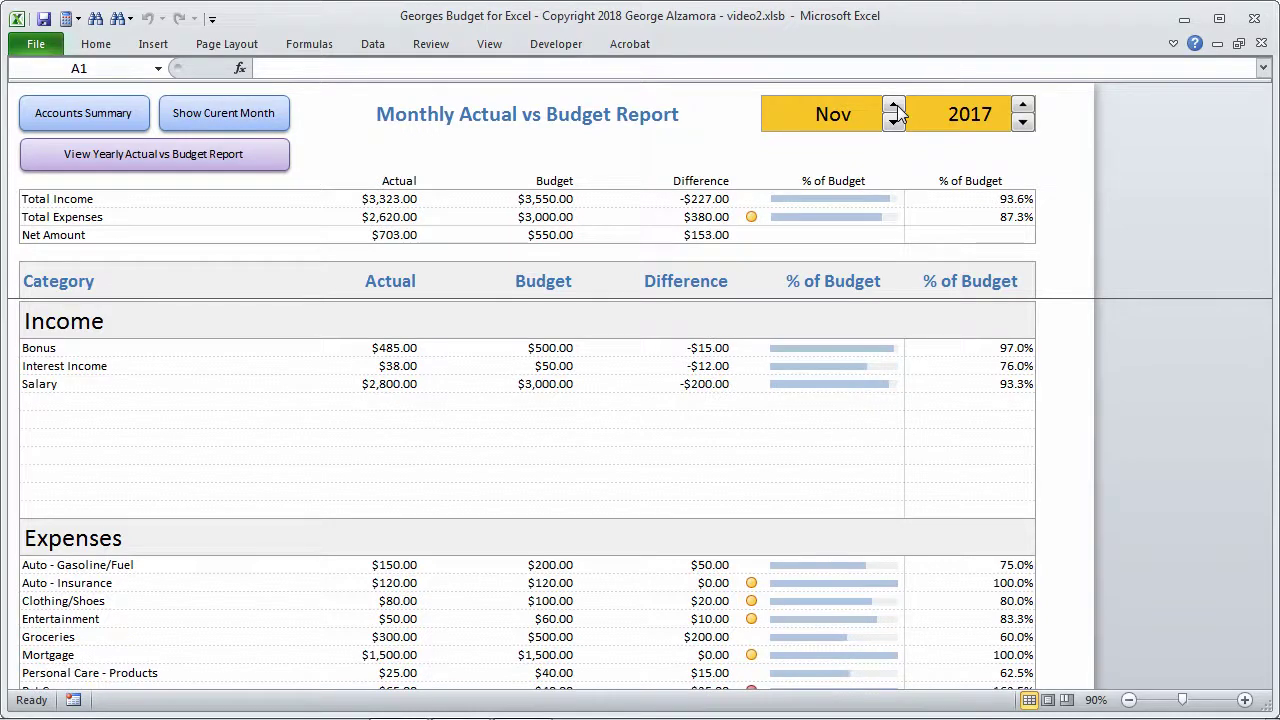
{"action": "left_click", "coordinate": [893, 122]}
{"action": "left_click", "coordinate": [893, 105]}
{"action": "left_click", "coordinate": [893, 105]}
{"action": "left_click", "coordinate": [893, 122]}
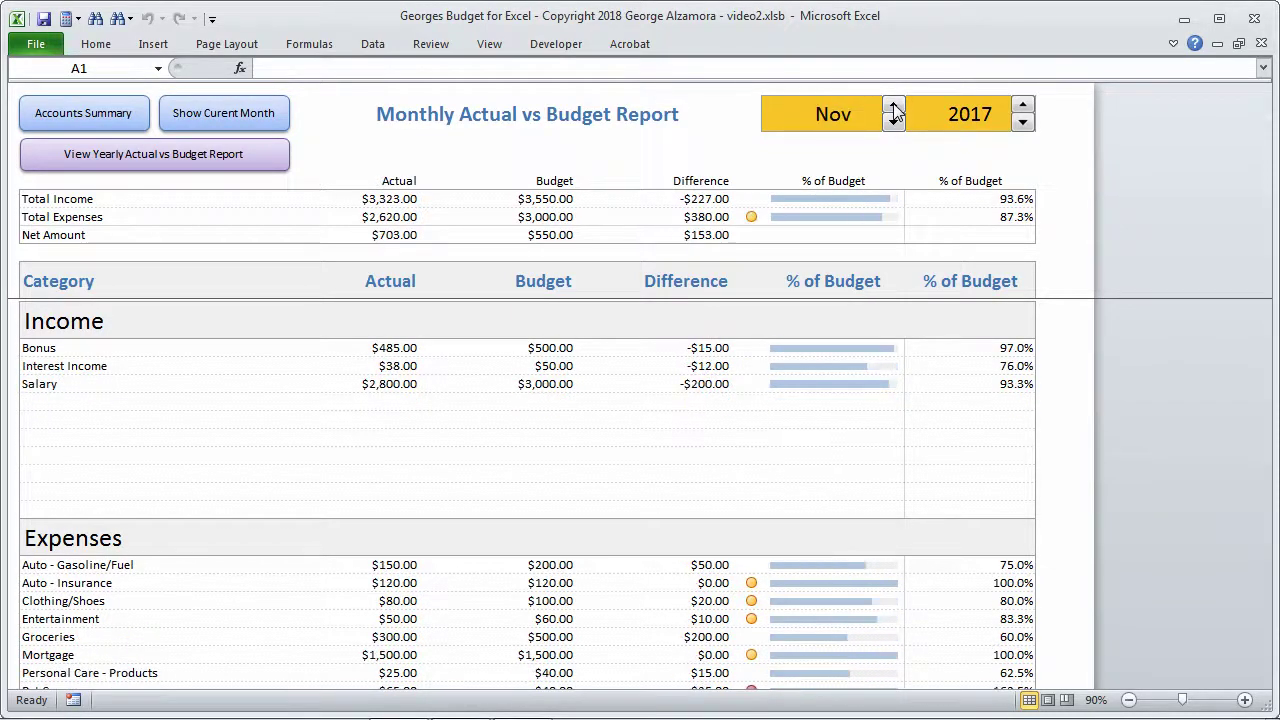
{"action": "left_click", "coordinate": [893, 122]}
{"action": "left_click", "coordinate": [893, 105]}
{"action": "left_click", "coordinate": [893, 105]}
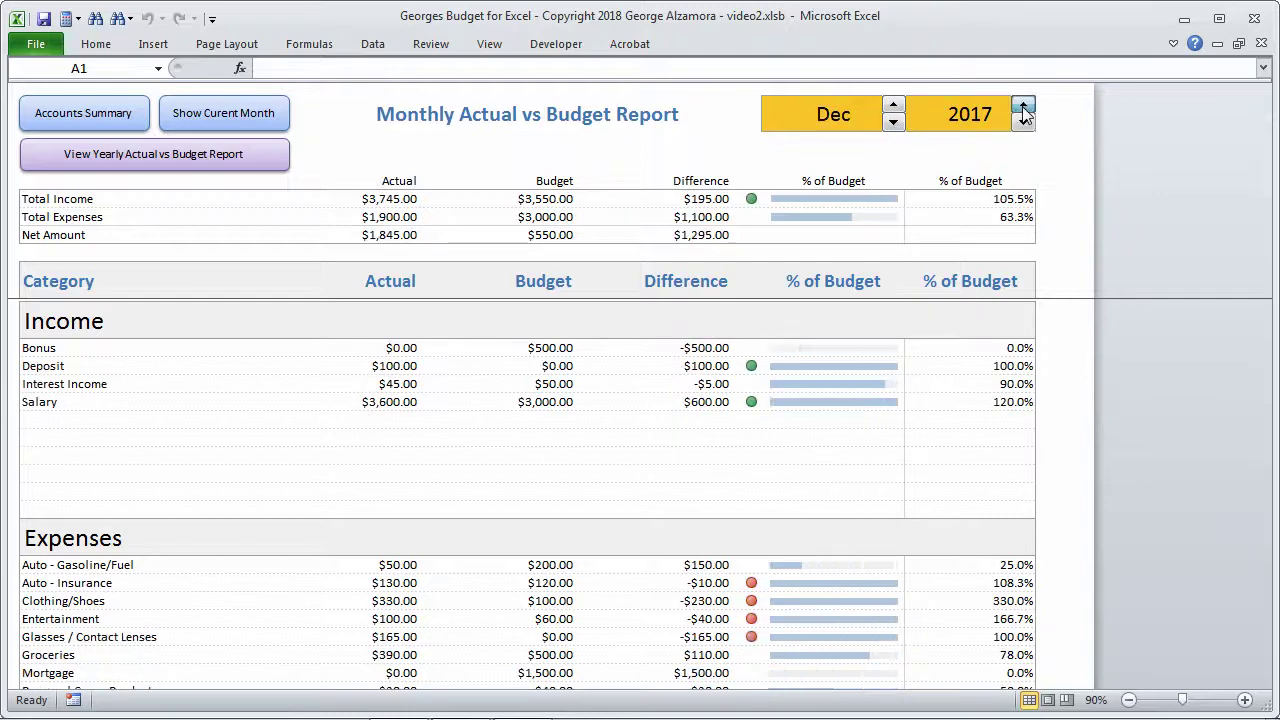
{"action": "left_click", "coordinate": [1022, 122]}
{"action": "left_click", "coordinate": [1023, 106]}
Switch to the yearly report, compare 2016 with 2017, then go back to Accounts Summary.
{"action": "left_click", "coordinate": [140, 172]}
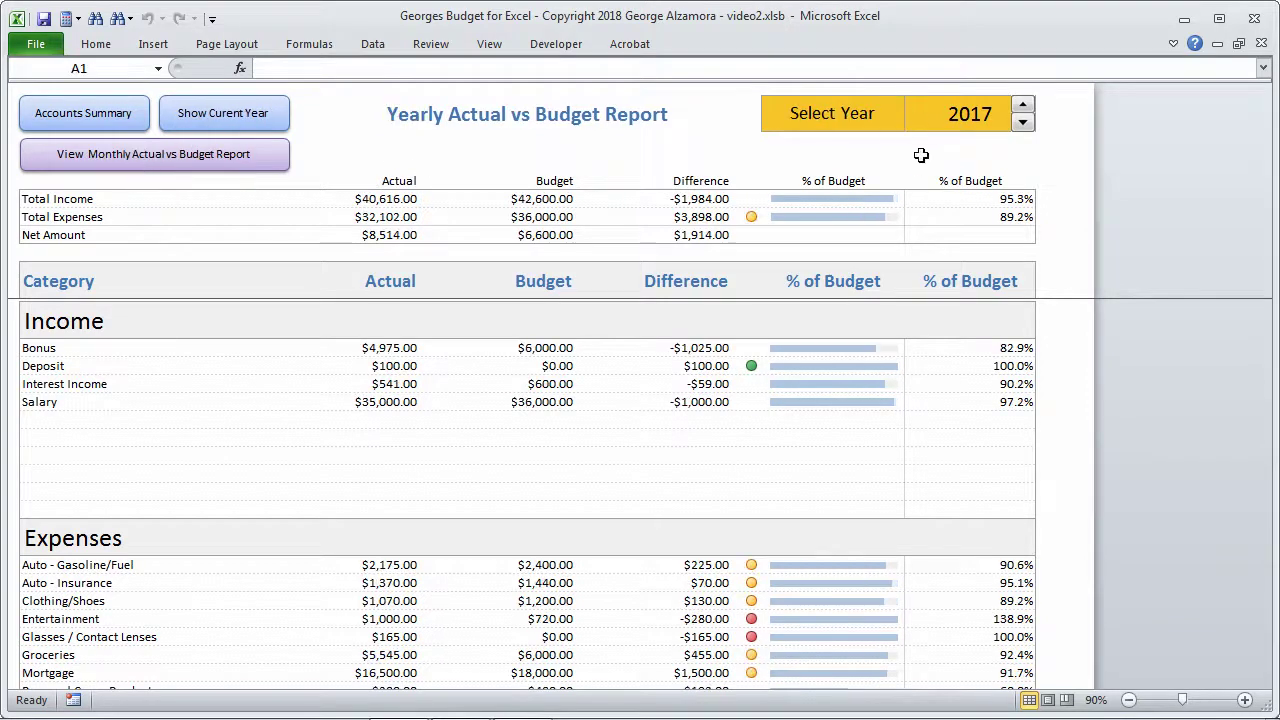
{"action": "left_click", "coordinate": [1022, 120]}
{"action": "left_click", "coordinate": [1021, 107]}
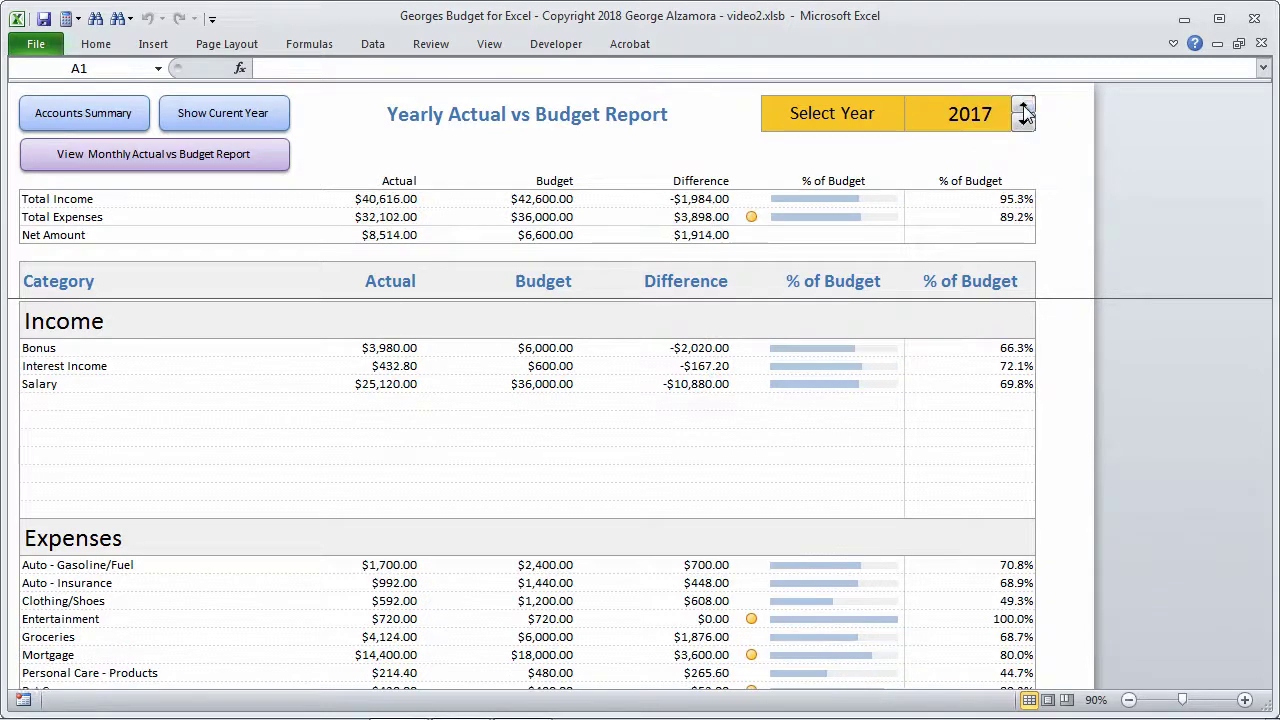
{"action": "left_click", "coordinate": [67, 115]}
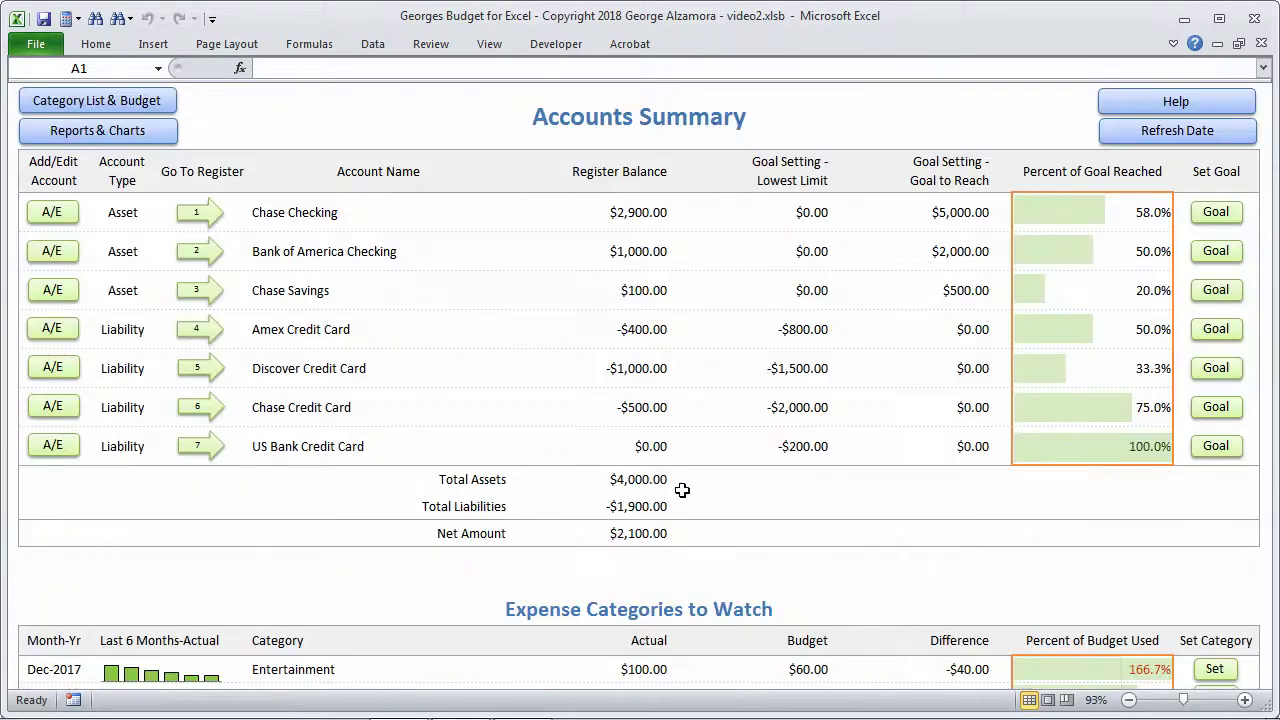